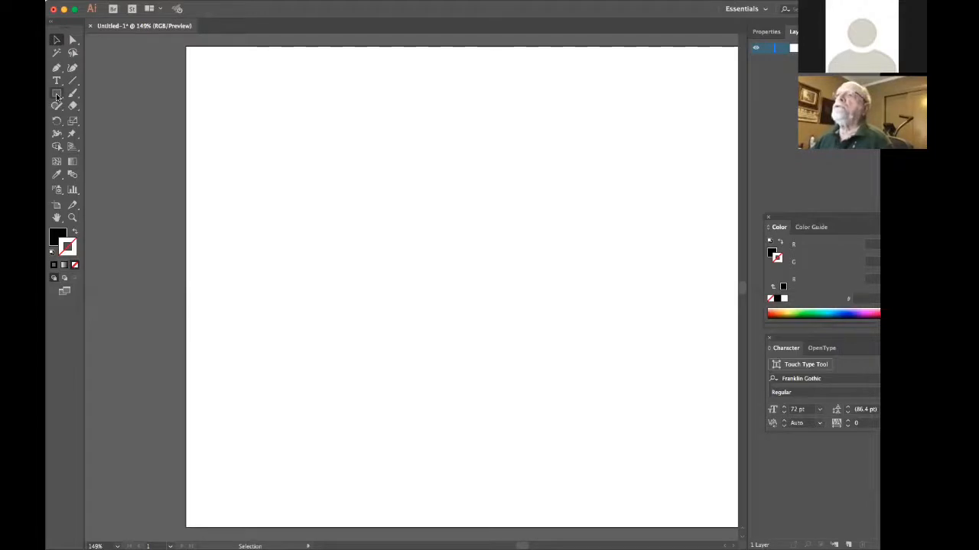
Draw a large perfect circle on the blank artboard with the Ellipse tool.
left_click(56, 95)
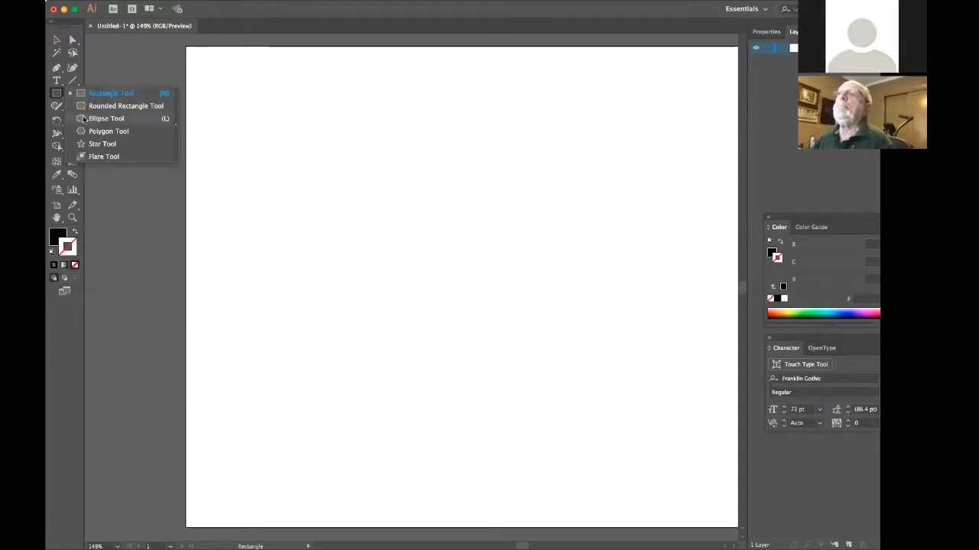
left_click(84, 119)
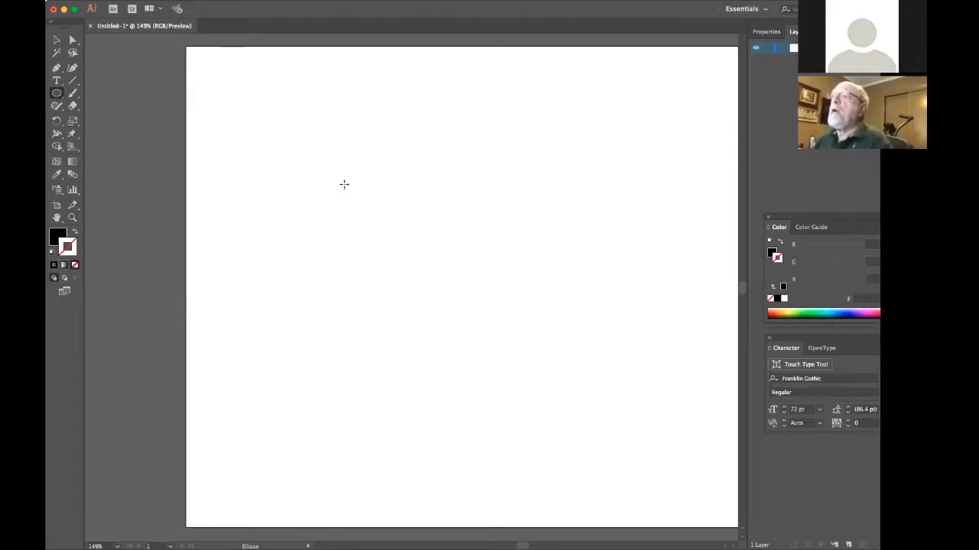
left_click_drag(341, 177, 543, 304)
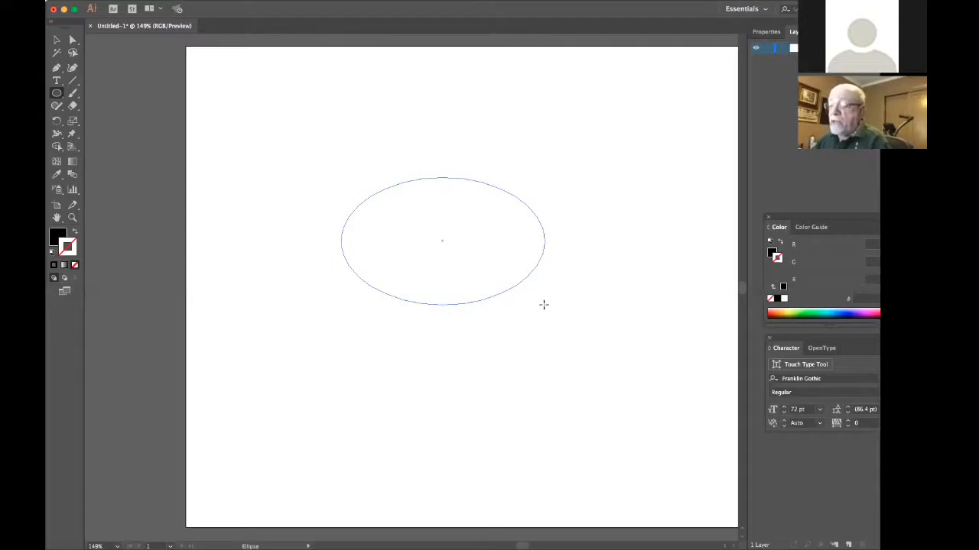
left_click_drag(544, 305, 557, 303)
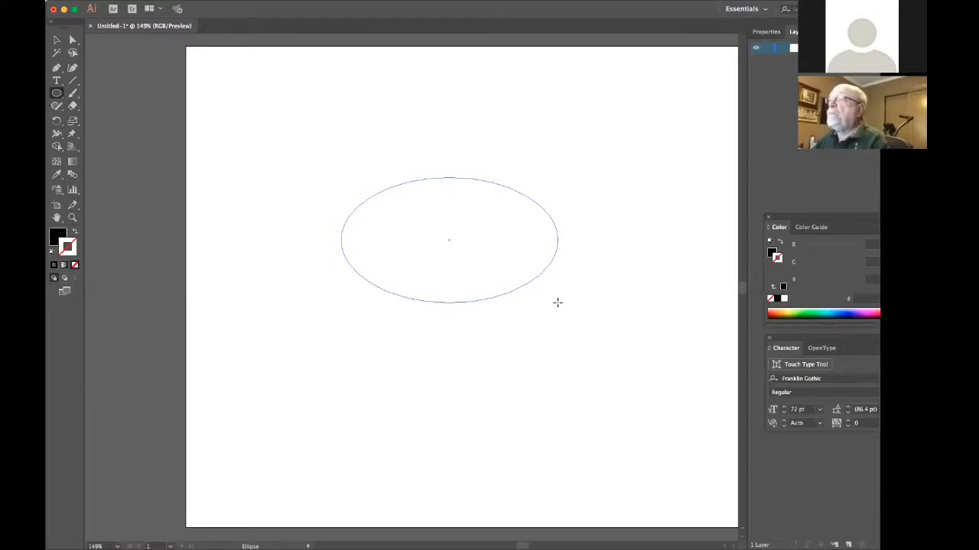
key("shift")
mouse_move(558, 303)
left_mouse_down()
mouse_move(662, 303)
mouse_move(520, 285)
mouse_move(654, 302)
left_mouse_up()
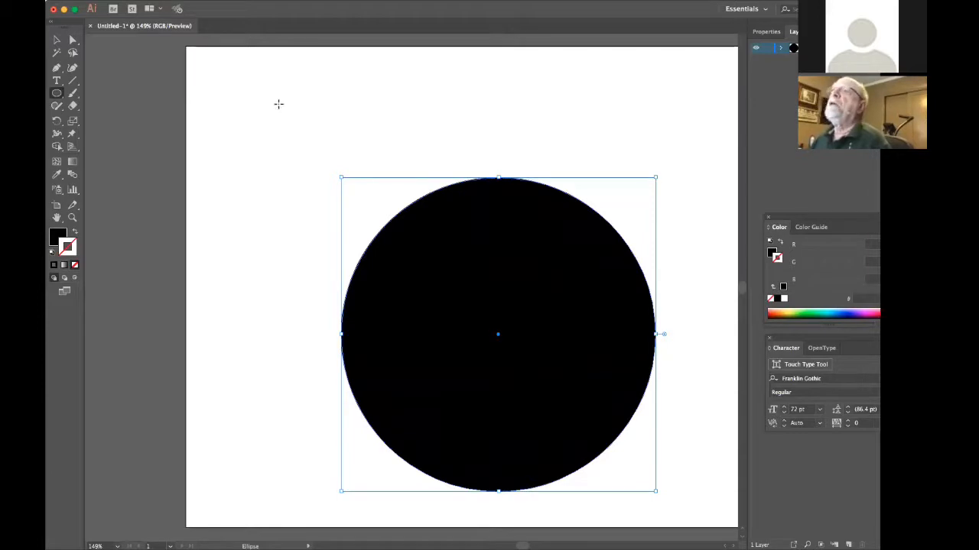
Swap the circle's fill and stroke to give it a black outline without fill, and move it up near the artboard's centre.
left_click(56, 41)
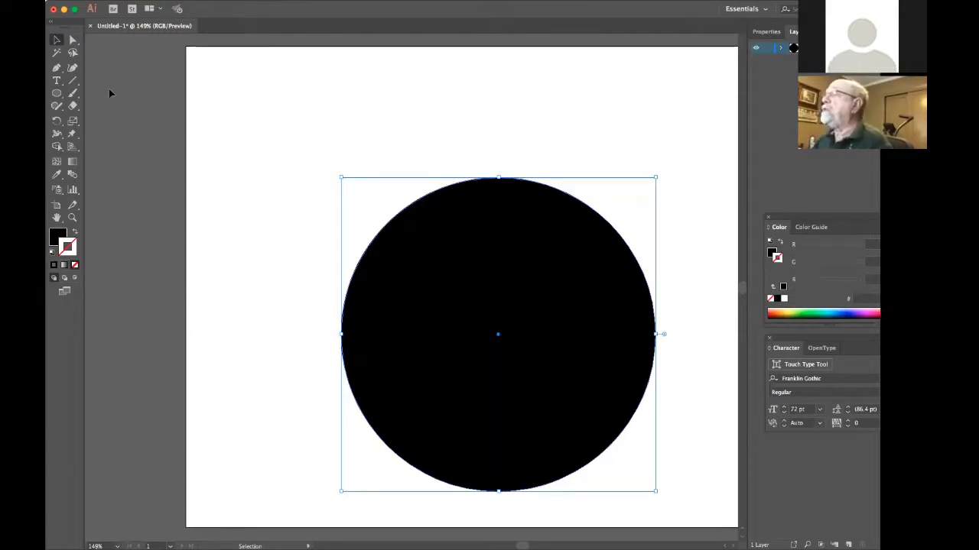
left_click(68, 243)
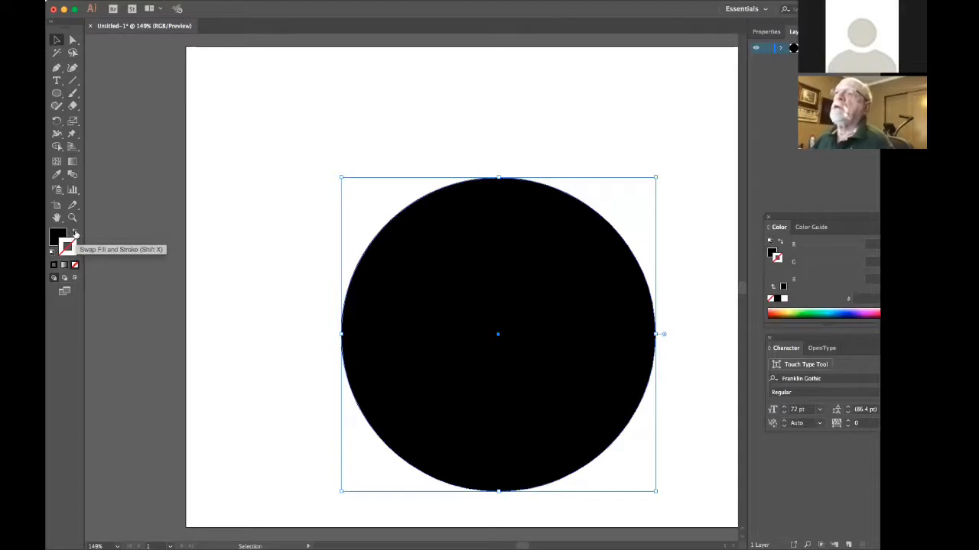
left_click(74, 234)
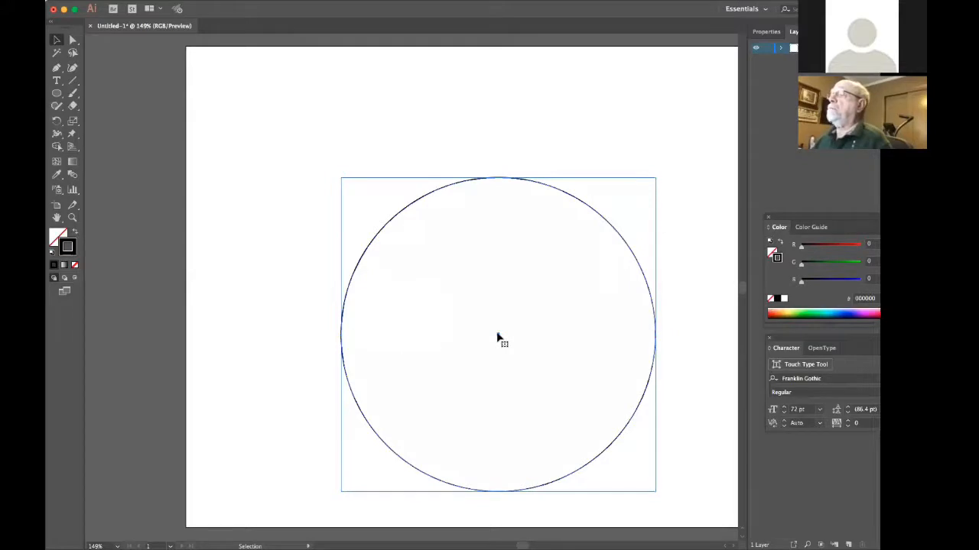
left_click_drag(498, 336, 467, 251)
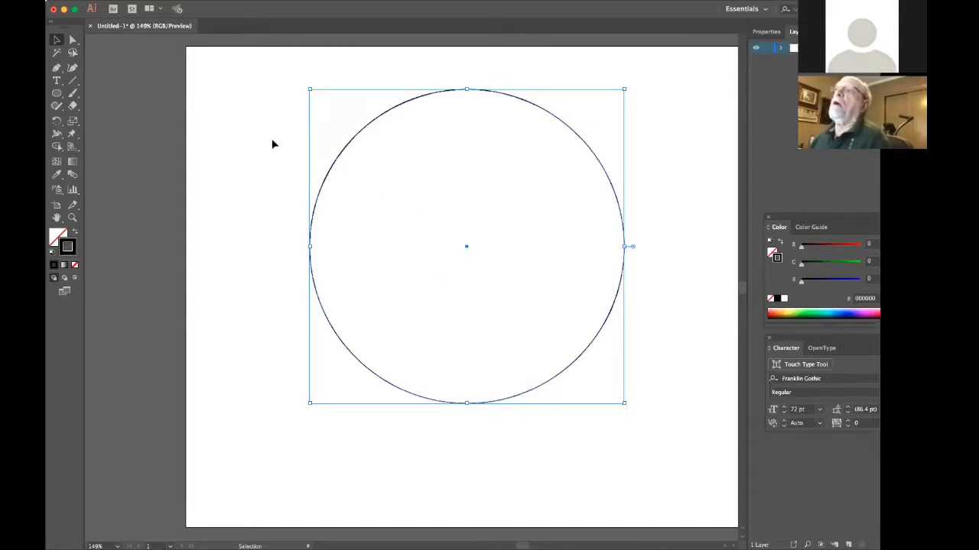
Select only the circle's top anchor point with the Direct Selection tool and move it down slightly to flatten the upper curve.
left_click(71, 41)
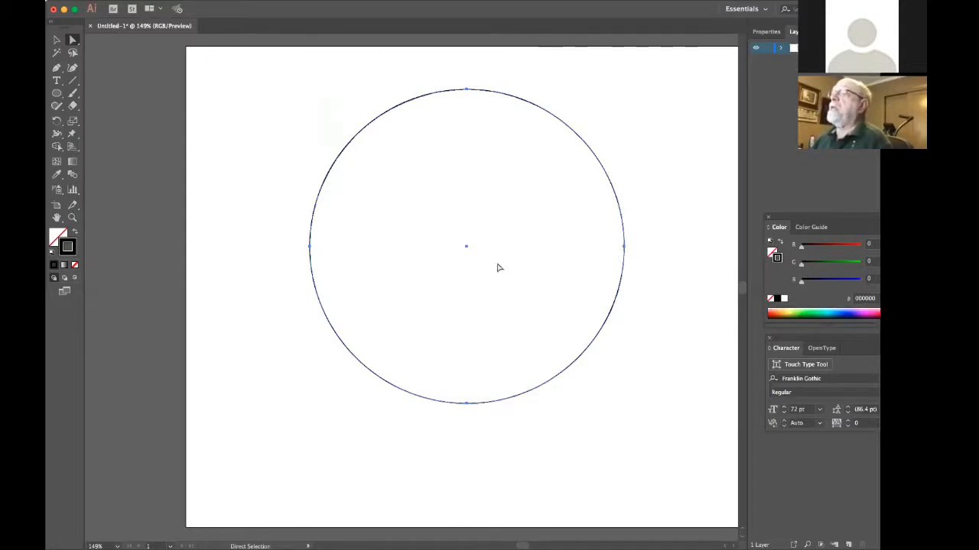
left_click(325, 98)
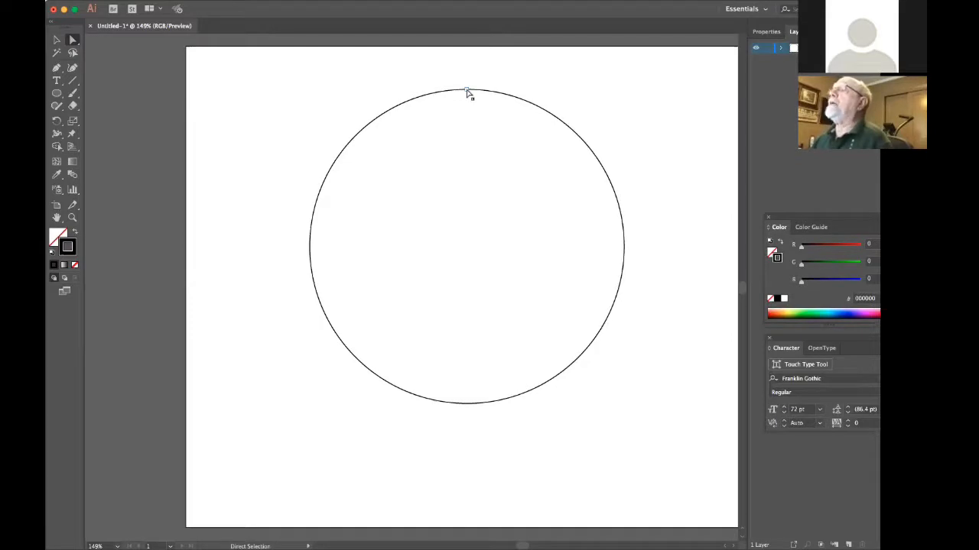
left_click(467, 90)
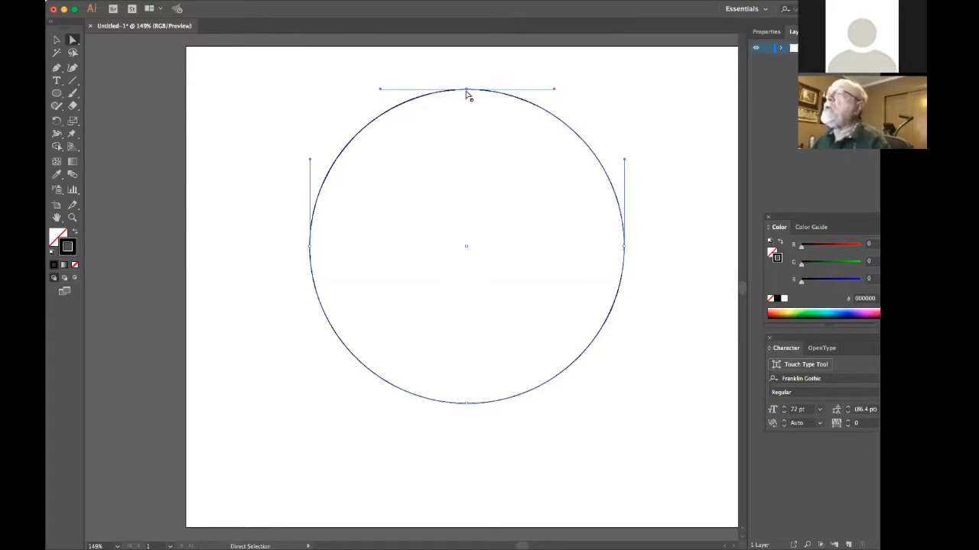
mouse_move(466, 93)
left_mouse_down()
mouse_move(454, 169)
mouse_move(490, 184)
mouse_move(491, 149)
mouse_move(461, 139)
mouse_move(456, 153)
mouse_move(460, 162)
mouse_move(467, 90)
left_mouse_up()
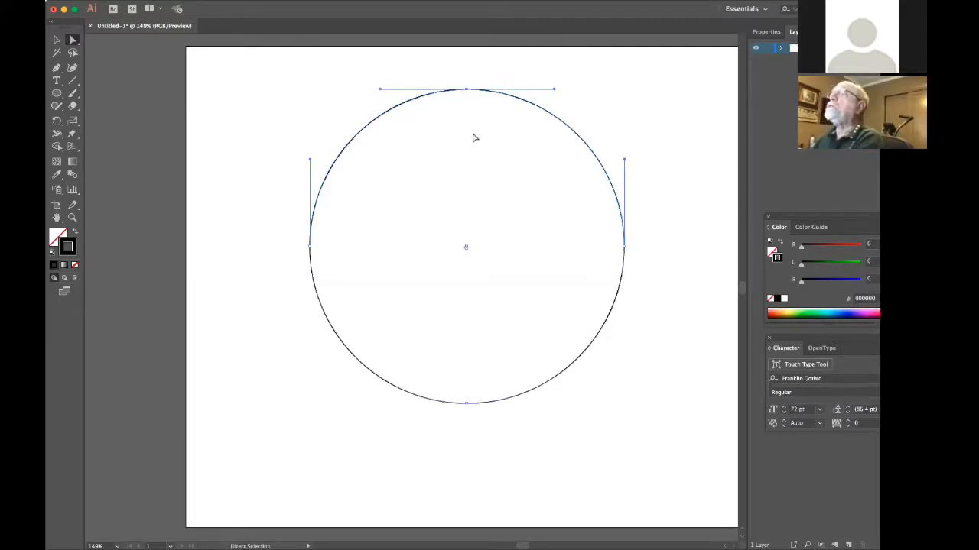
key("Down")
key("Down")
key("Down")
key("Down")
key("Down")
key("Down")
key("Down")
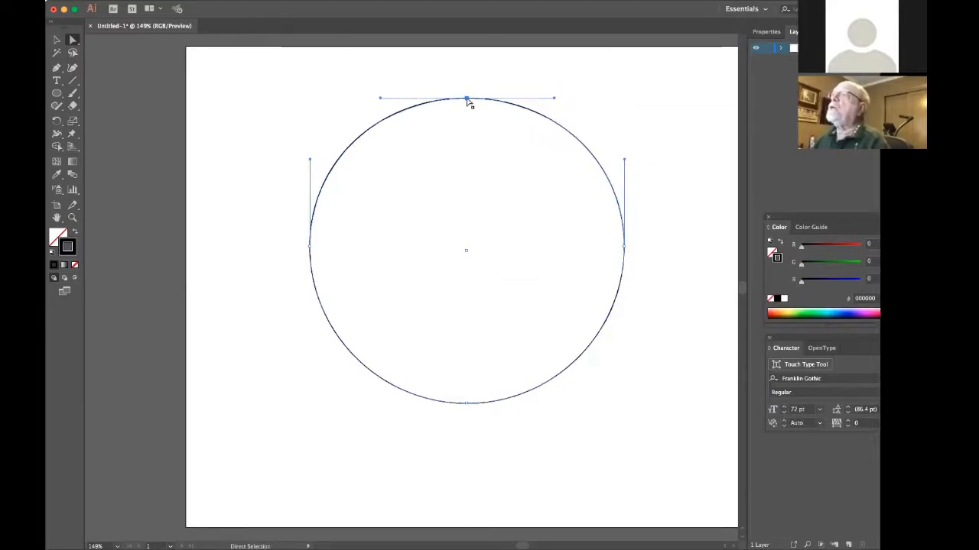
left_click_drag(467, 99, 463, 113)
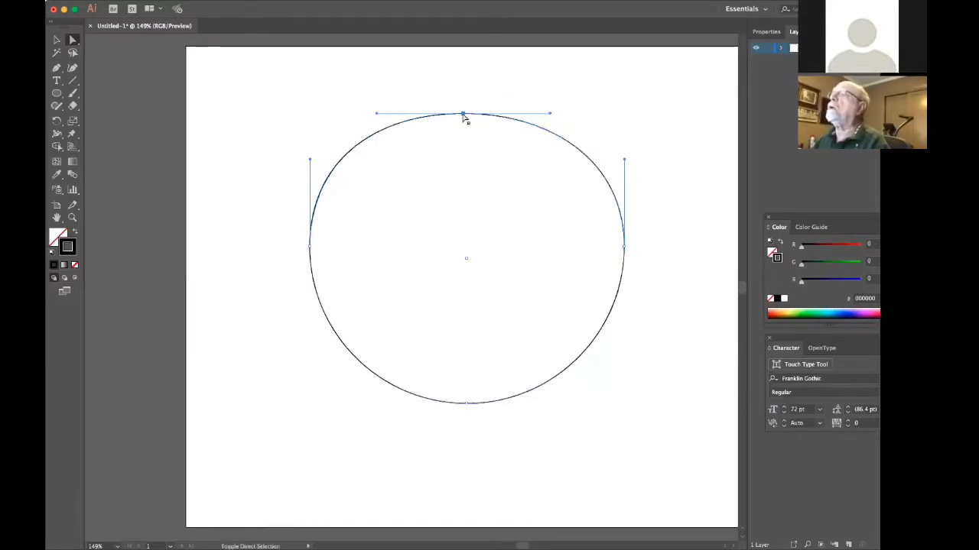
Reselect the shape's top anchor point and nudge it down until the upper edge dips slightly inward.
key("super+shift+a")
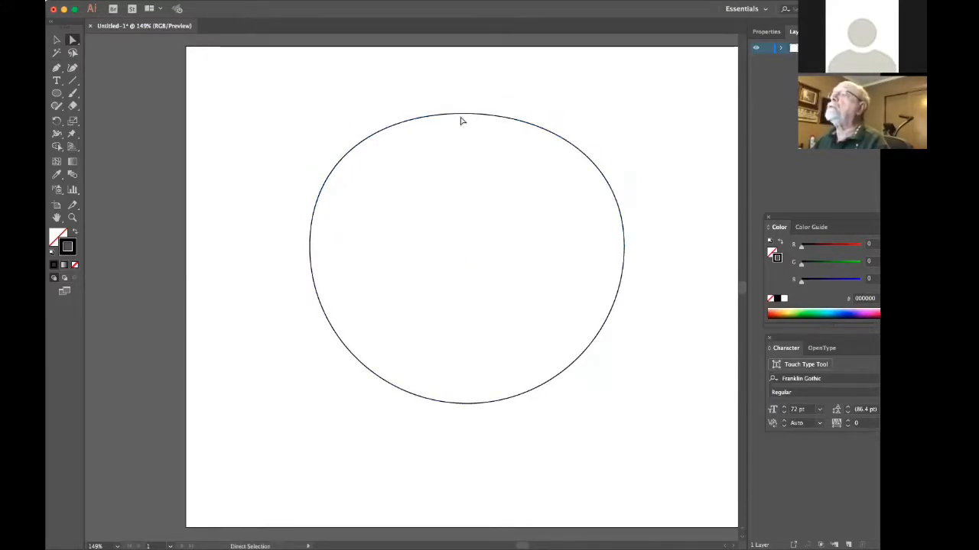
left_click(463, 114)
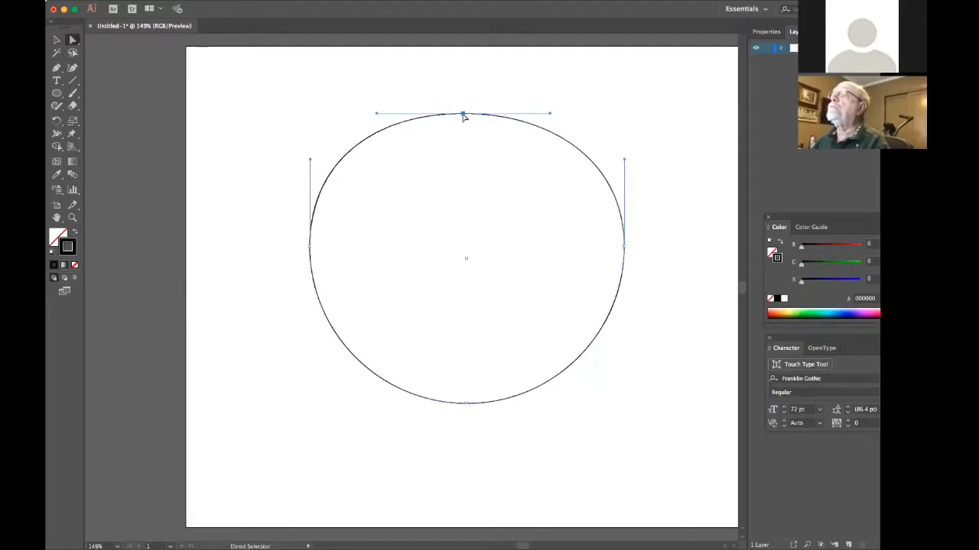
key("super+shift+a")
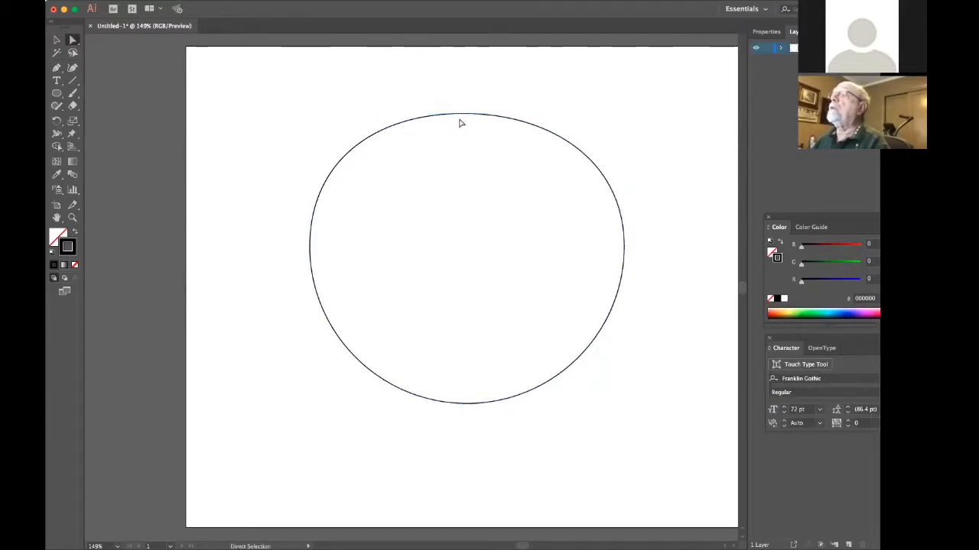
left_click(462, 115)
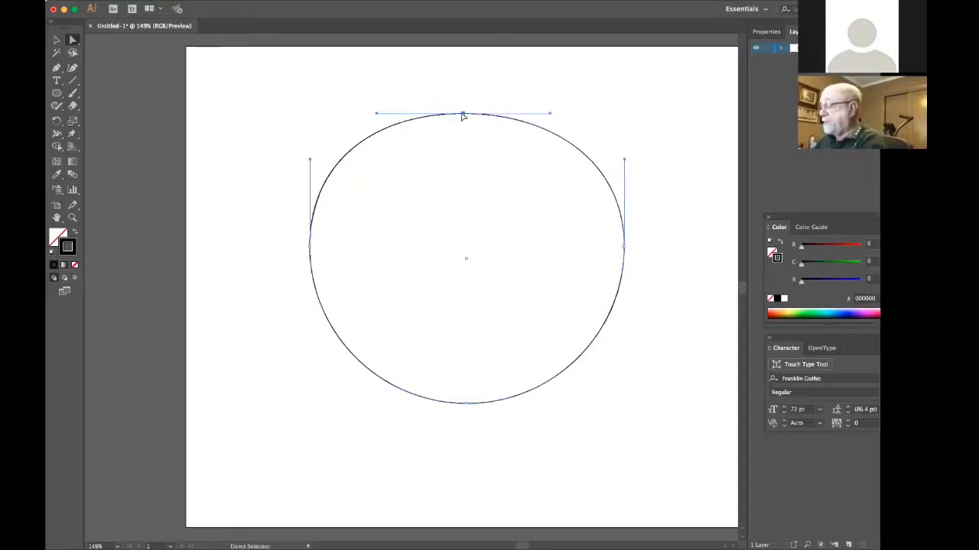
left_click_drag(462, 115, 463, 117)
key("Down")
key("Down")
key("Down")
key("Down")
key("Down")
key("Down")
key("Down")
key("Down")
key("Down")
key("Down")
key("Down")
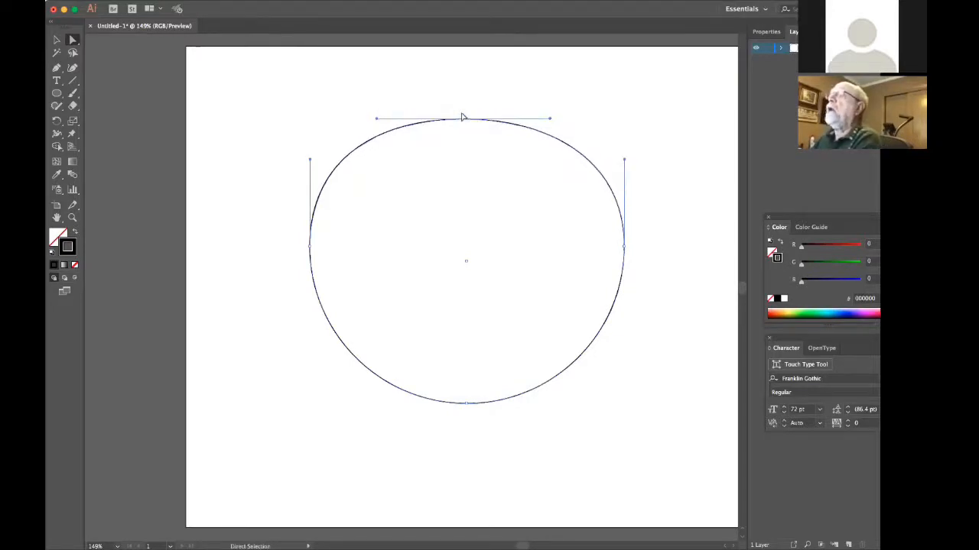
key("Down")
key("Down")
key("Down")
key("Down")
key("Down")
key("Down")
key("Down")
key("Down")
key("Down")
key("Down")
key("Down")
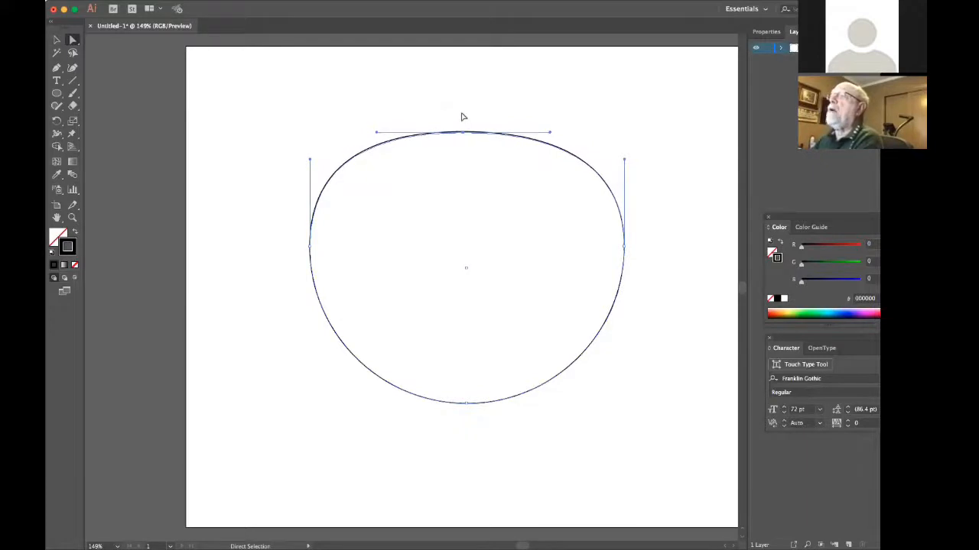
key("Down")
key("Down")
key("Down")
key("Down")
key("Down")
key("Down")
key("Down")
key("Down")
key("Down")
key("Down")
key("Down")
key("Down")
key("Down")
key("Down")
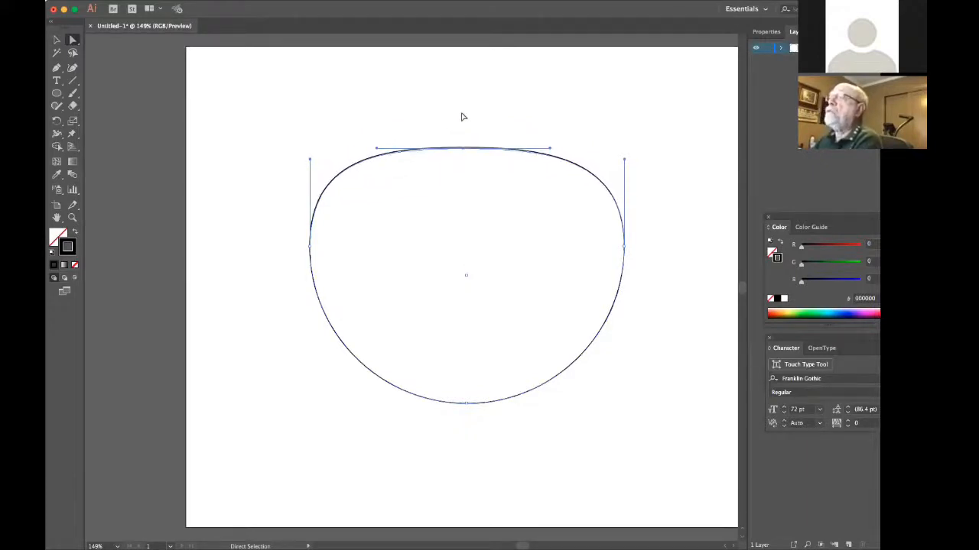
key("Down")
key("Down")
key("Down")
key("Down")
key("Down")
key("Down")
key("Down")
key("Down")
key("Down")
key("Down")
key("Down")
key("Down")
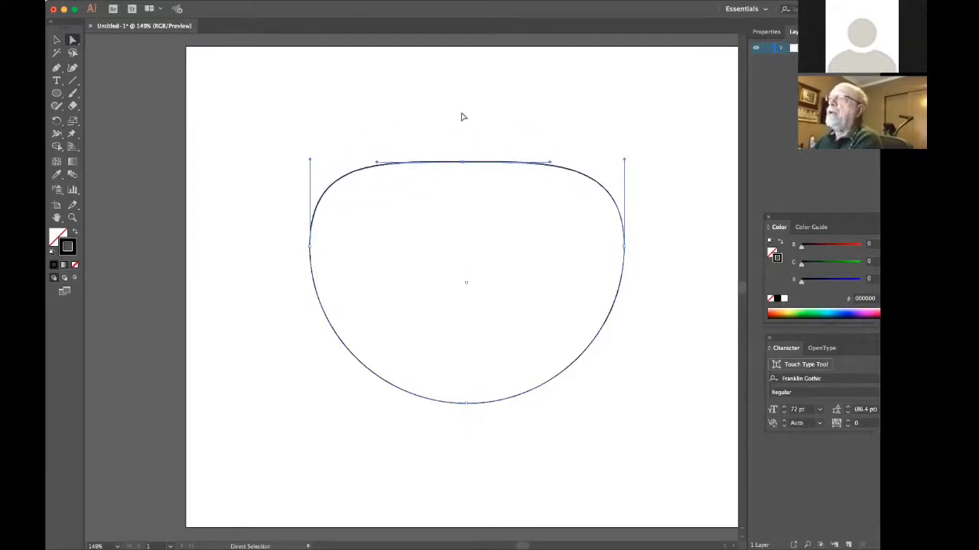
key("Down")
key("Down")
key("Down")
key("Down")
key("Down")
key("Down")
key("Down")
key("Down")
key("Down")
key("Down")
key("Down")
key("Down")
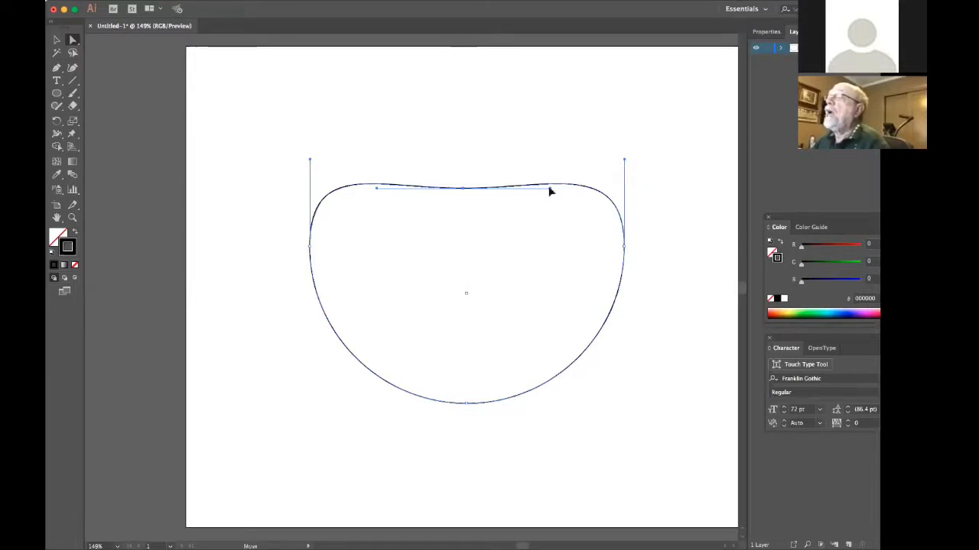
Swing the top anchor's right direction handle steeply upward to form an S-curve, and adjust that handle independently of the opposite one.
left_click_drag(549, 191, 533, 82)
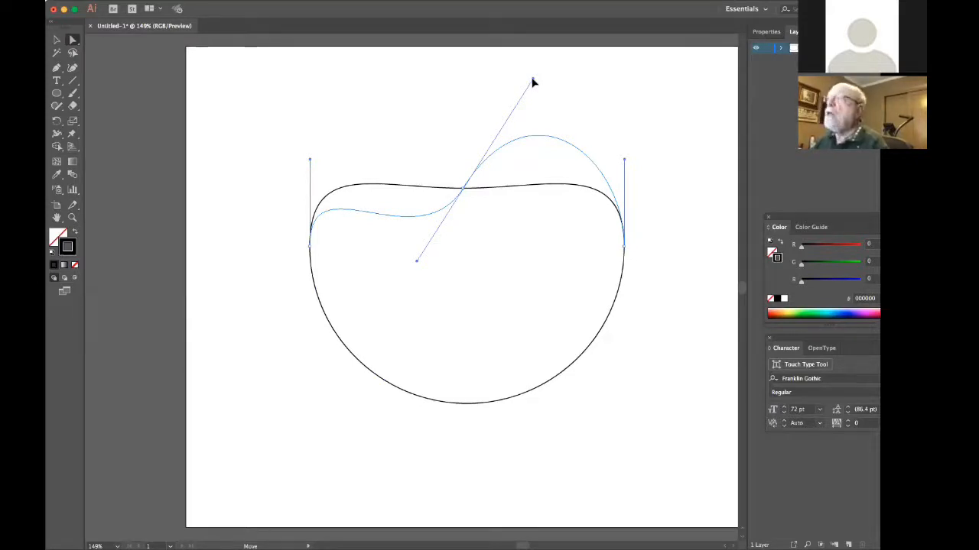
left_click_drag(532, 82, 533, 84)
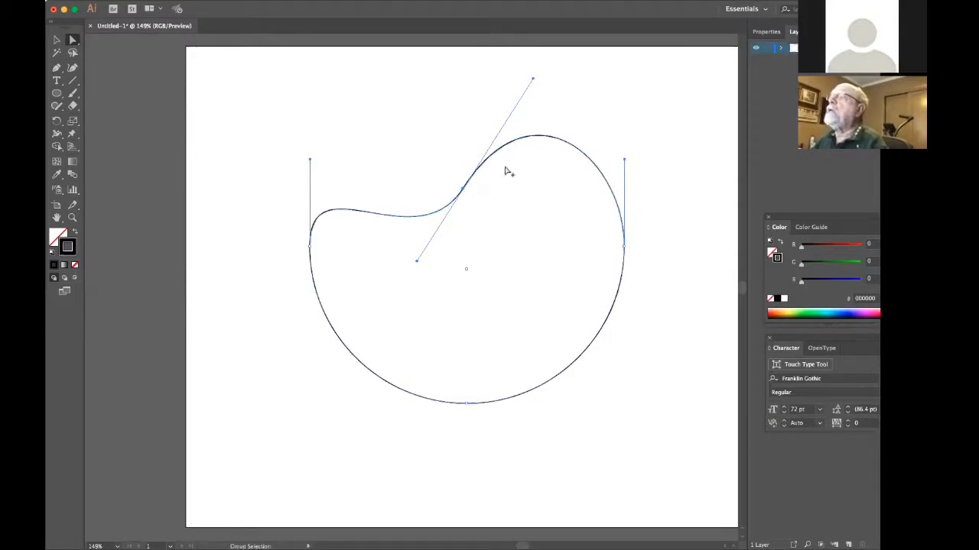
left_click_drag(533, 82, 524, 133)
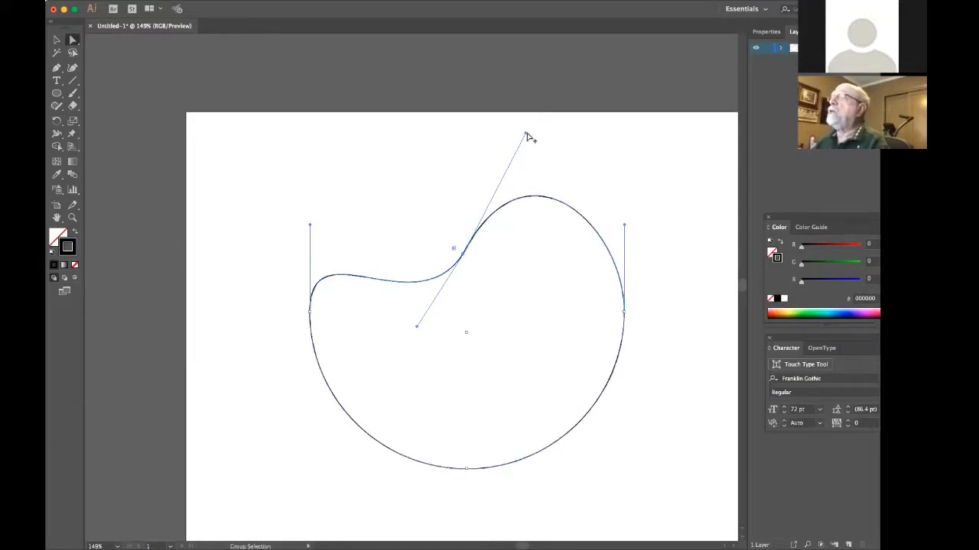
left_click_drag(525, 133, 489, 134)
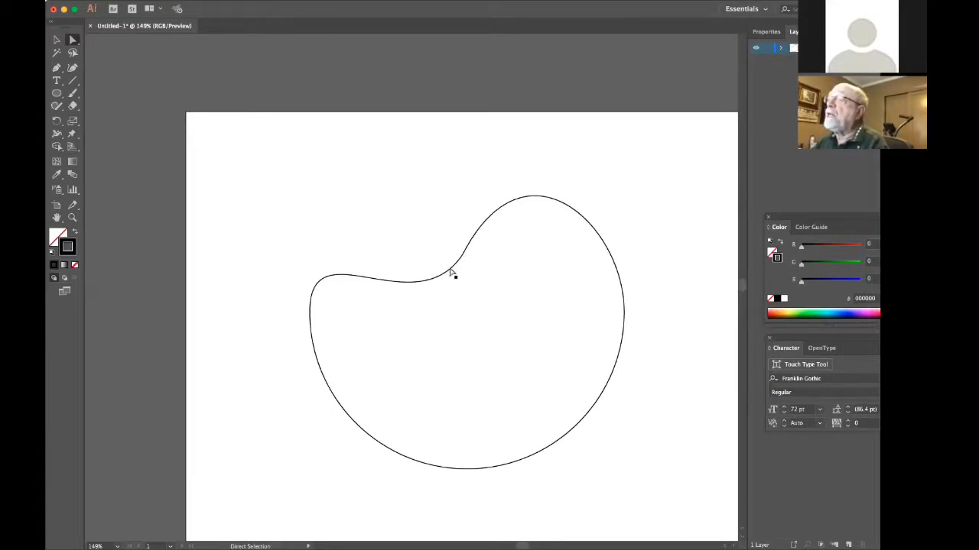
Reselect the top middle anchor point and pull only its upper direction handle farther up and to the right, enlarging the right-hand bulge.
left_click(438, 279)
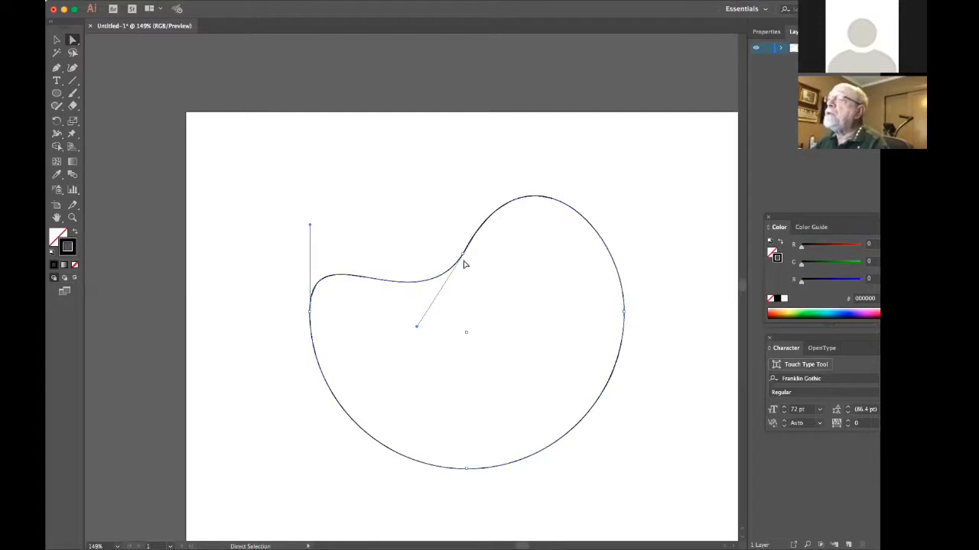
left_click(464, 258)
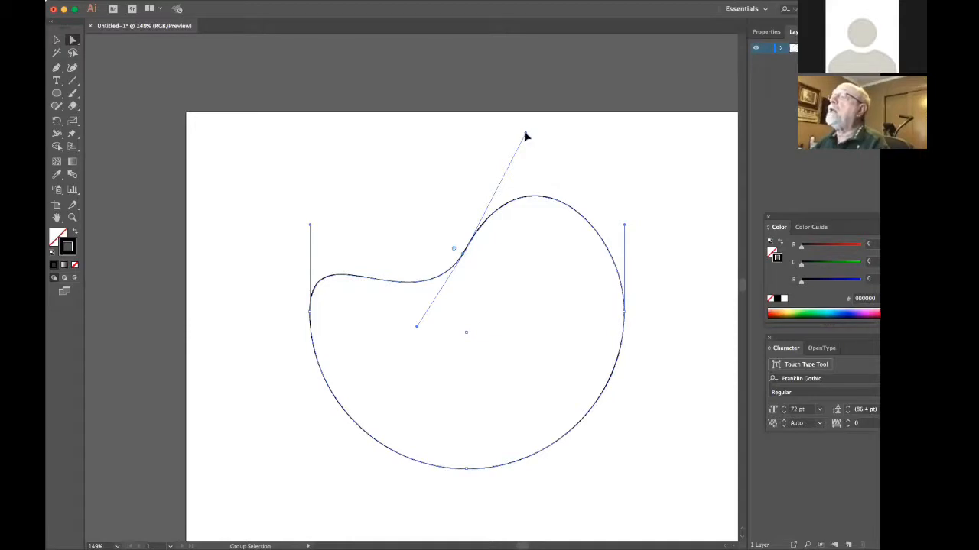
mouse_move(525, 133)
left_mouse_down()
mouse_move(516, 129)
mouse_move(526, 119)
mouse_move(540, 123)
left_mouse_up()
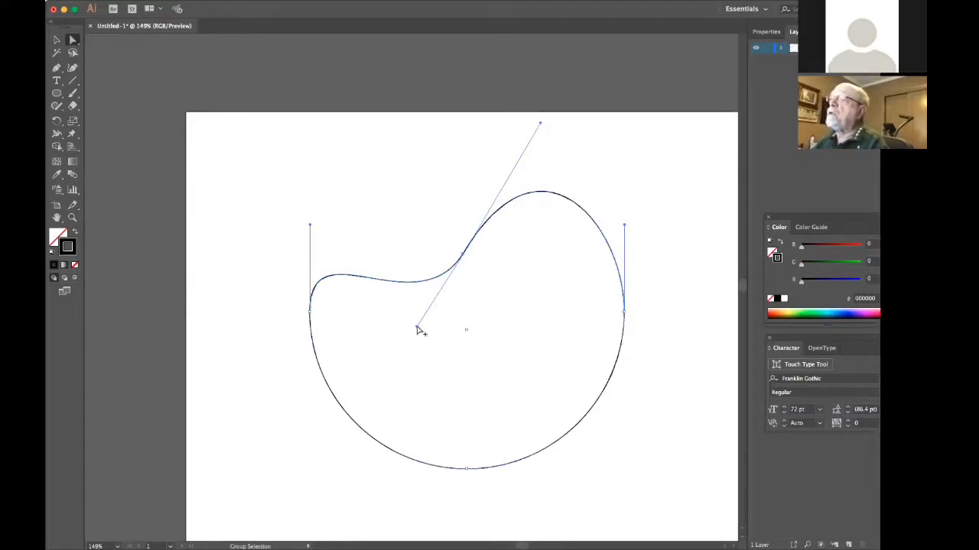
Reselect the top middle anchor point and swing only its lower-left direction handle straight up, forming a left lobe and a sharp cusp.
mouse_move(417, 327)
left_mouse_down()
mouse_move(403, 287)
mouse_move(415, 328)
left_mouse_up()
left_click(417, 330)
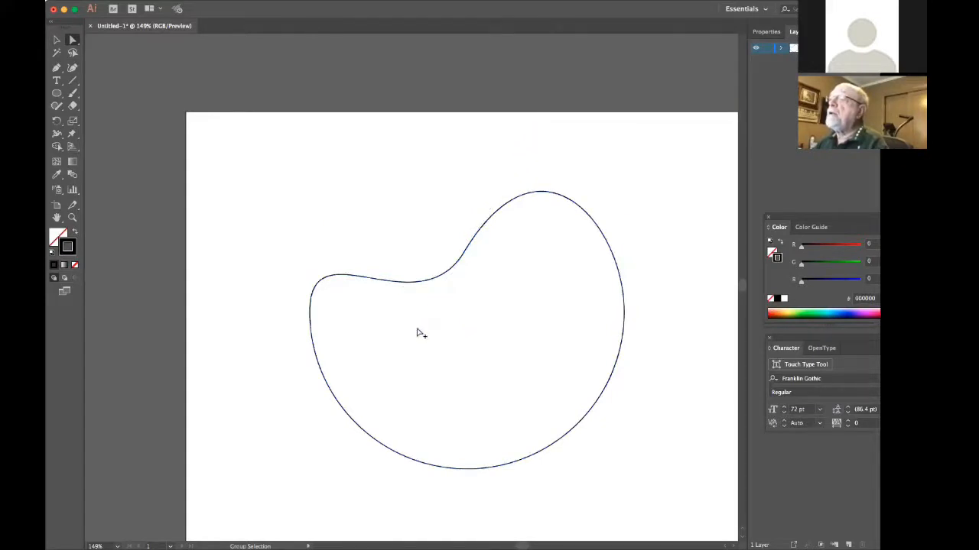
left_click(463, 256)
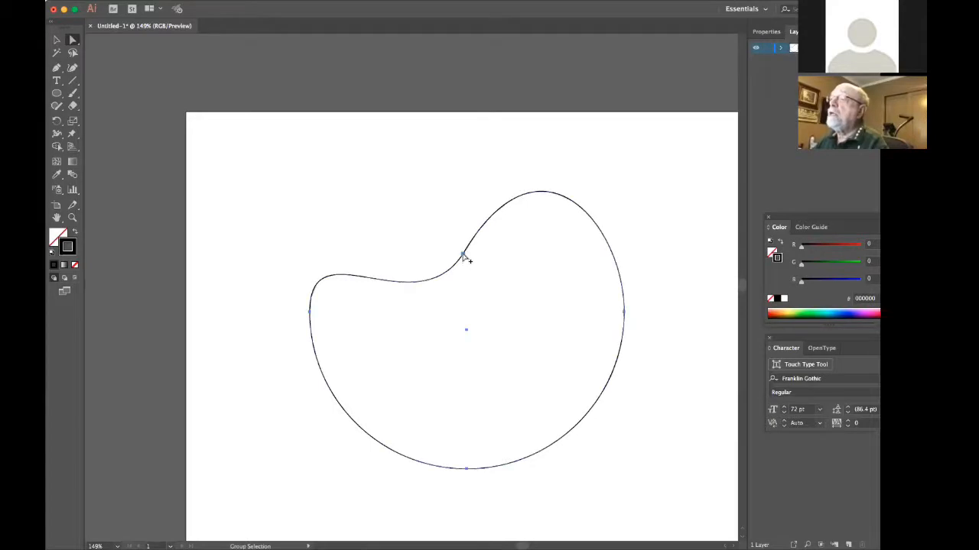
left_click(449, 240)
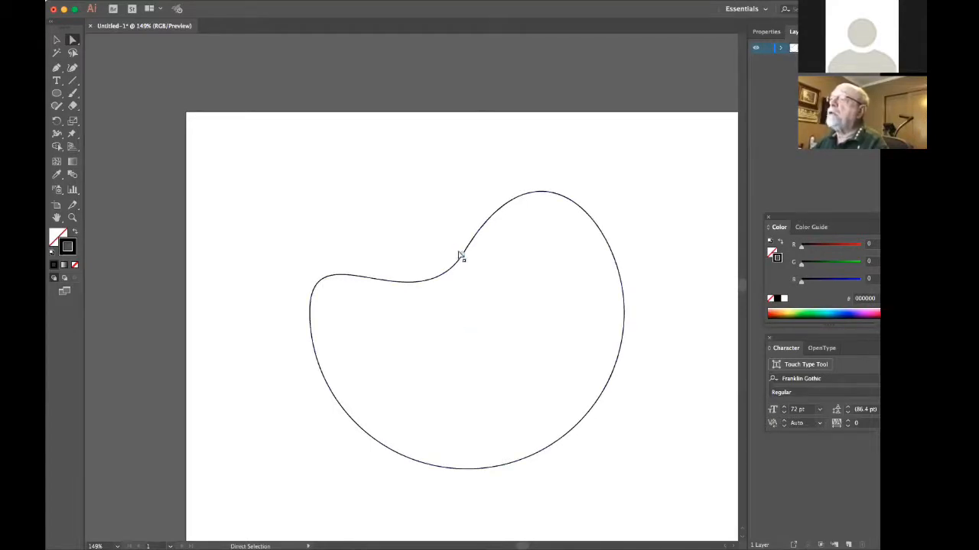
left_click(462, 256)
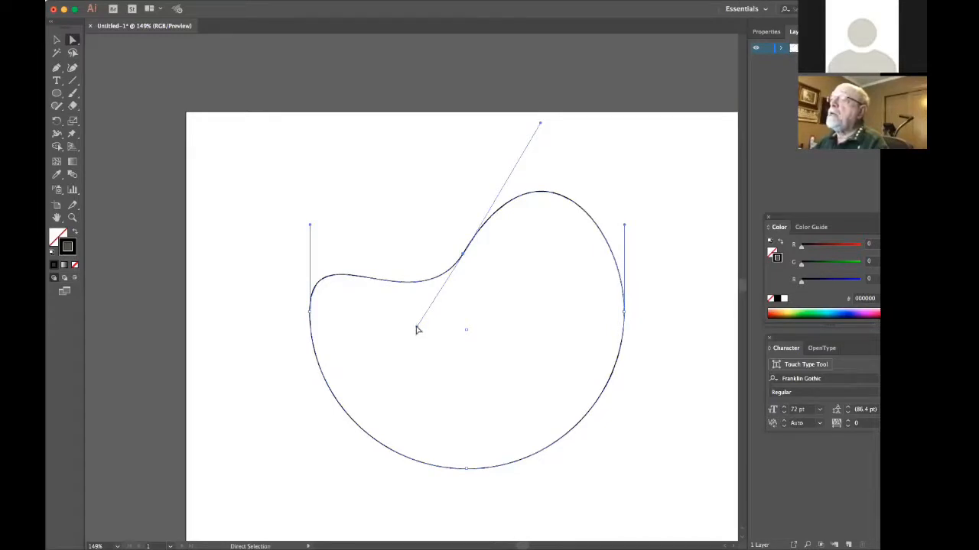
left_click_drag(417, 329, 411, 261)
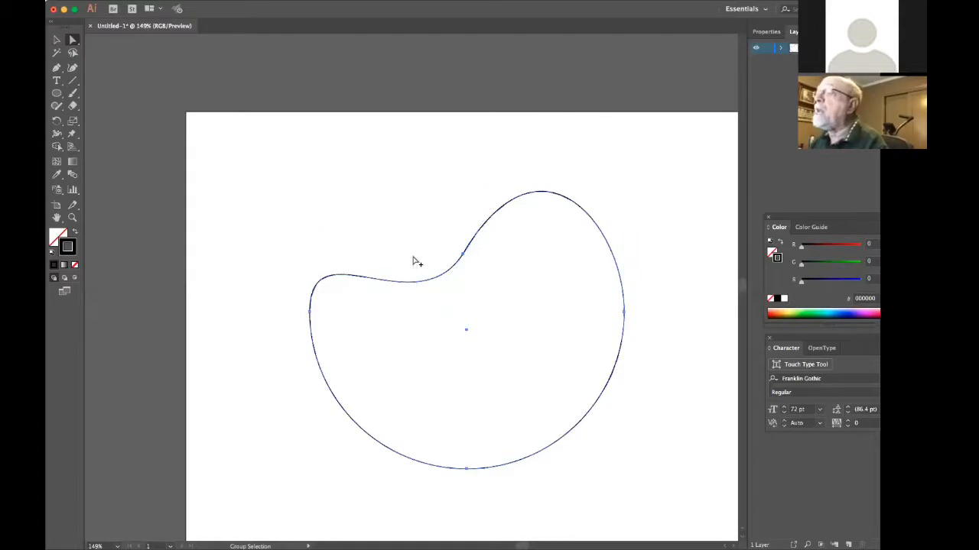
left_click(462, 256)
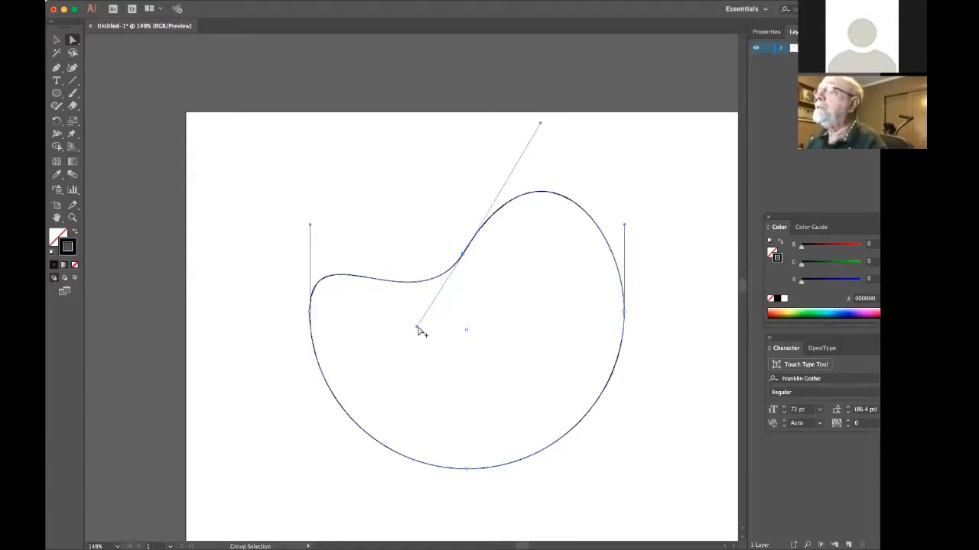
left_click_drag(418, 329, 411, 126)
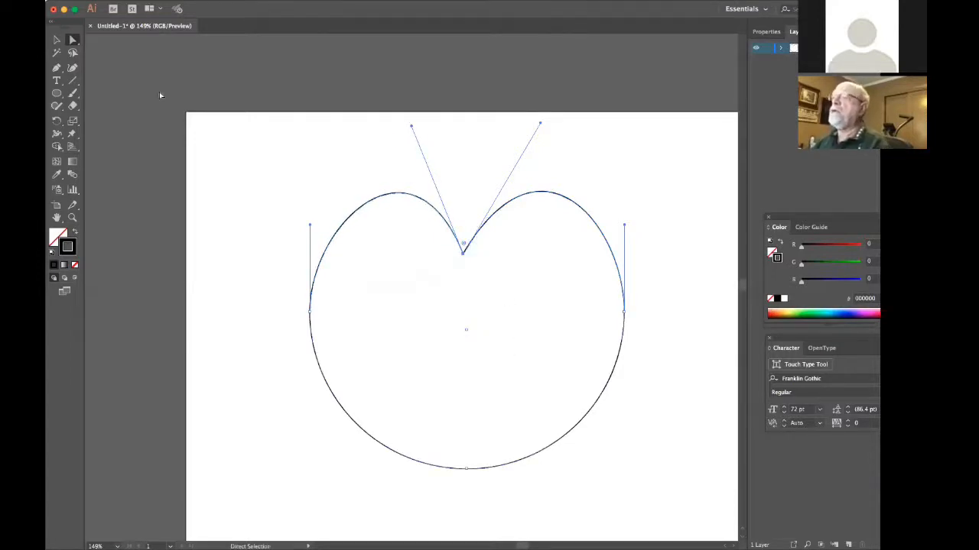
Select the shape's bottom anchor point and nudge it down to lengthen the lower curve.
left_click(466, 470)
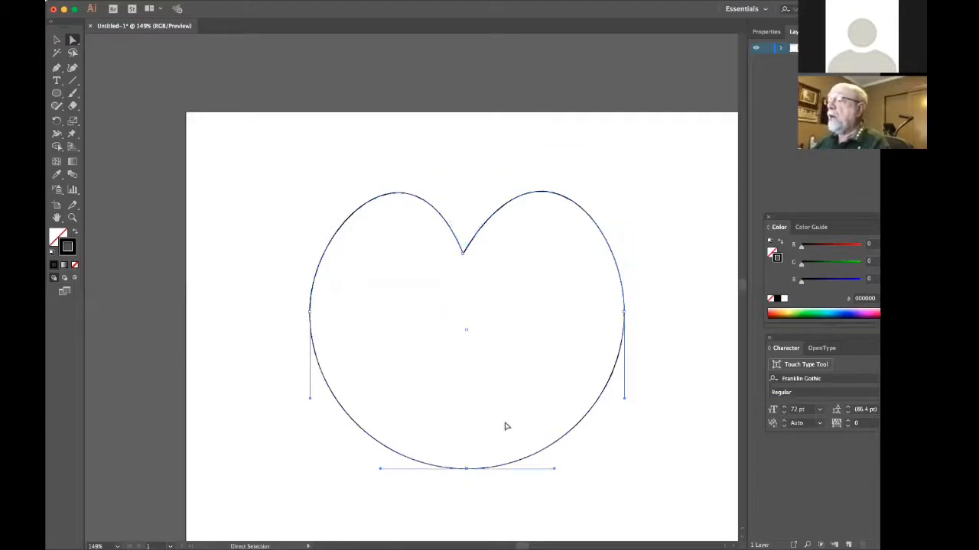
key("Down")
key("Down")
key("Down")
key("Down")
key("Down")
key("Down")
key("Down")
key("Down")
key("Down")
key("Down")
key("Down")
key("Down")
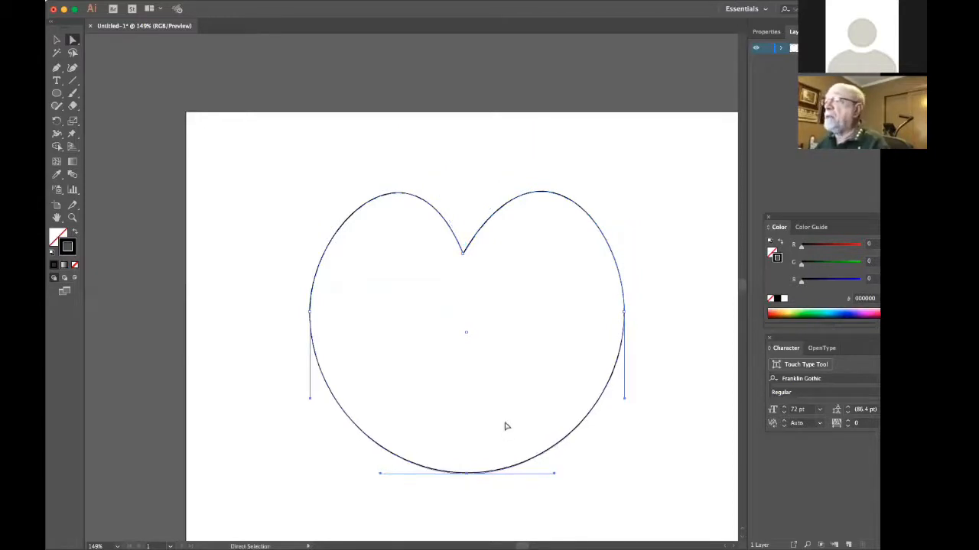
key("Down")
key("Down")
key("Down")
key("Down")
key("Down")
key("Down")
key("Down")
key("Down")
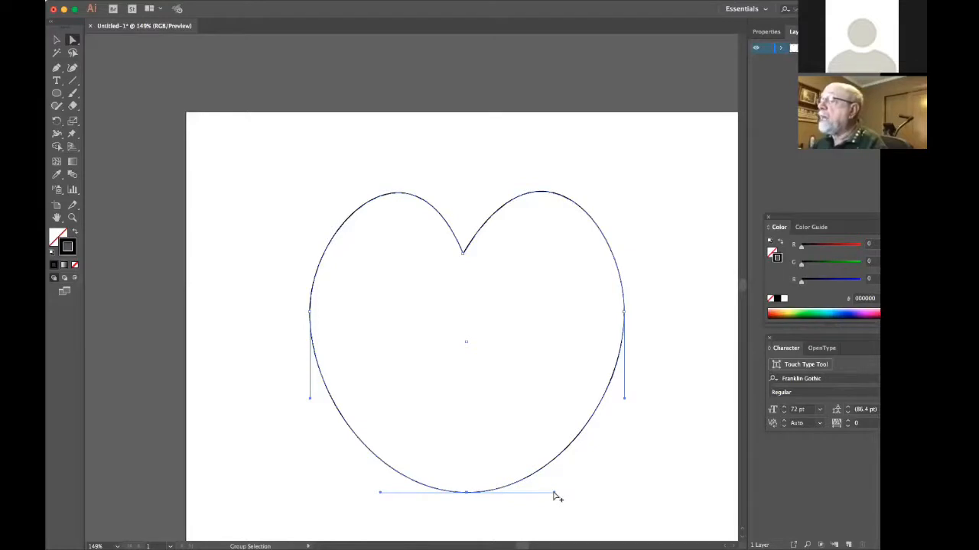
Swing the bottom anchor's right and left direction handles upward independently to form the heart's pointed tip.
left_click_drag(555, 493, 592, 402)
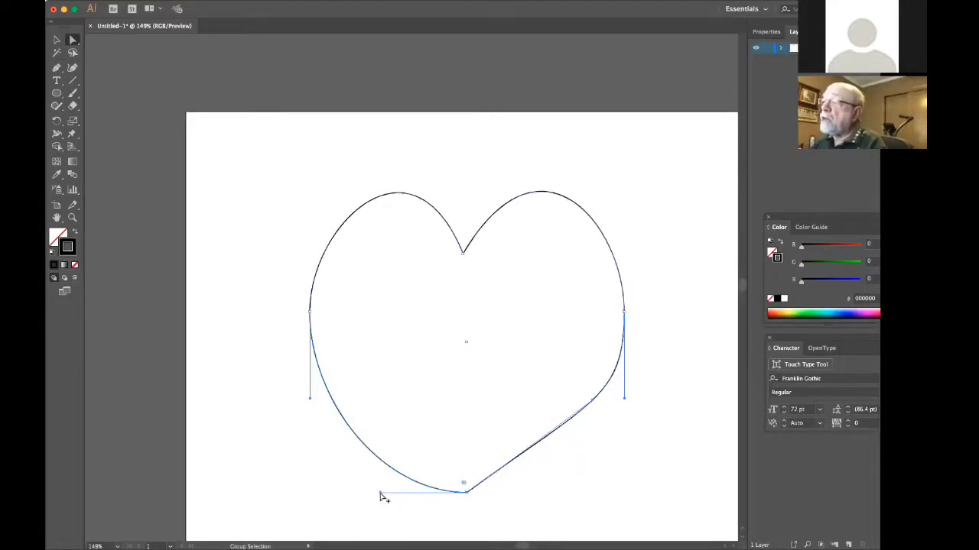
left_click_drag(380, 494, 366, 426)
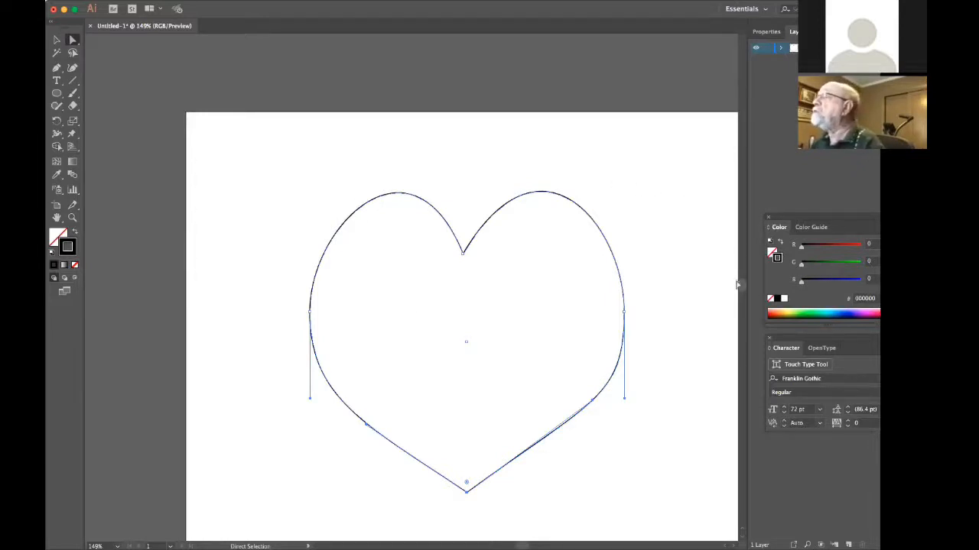
Select the whole heart with the Selection tool and create a new layer above Layer 1.
mouse_move(741, 283)
left_mouse_down()
mouse_move(741, 305)
mouse_move(741, 276)
mouse_move(741, 286)
left_mouse_up()
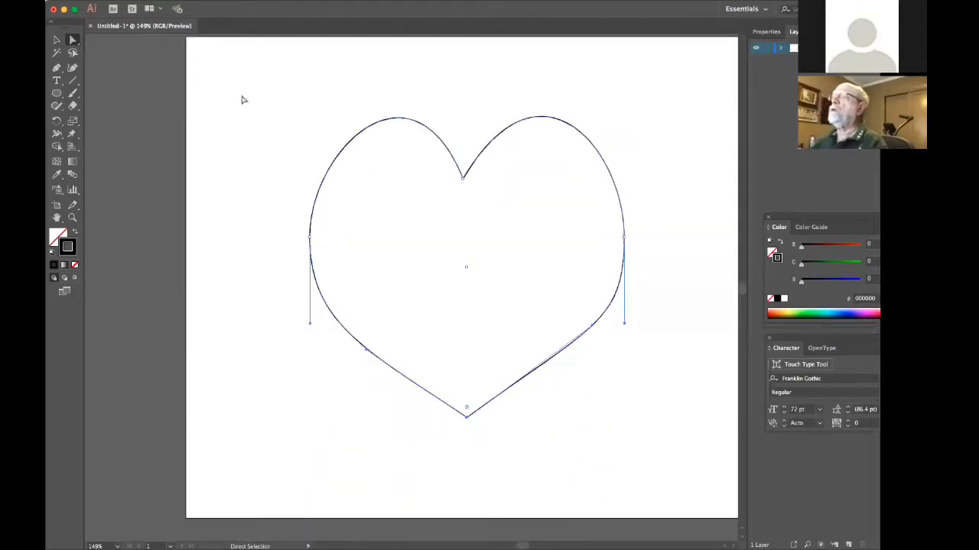
left_click(55, 40)
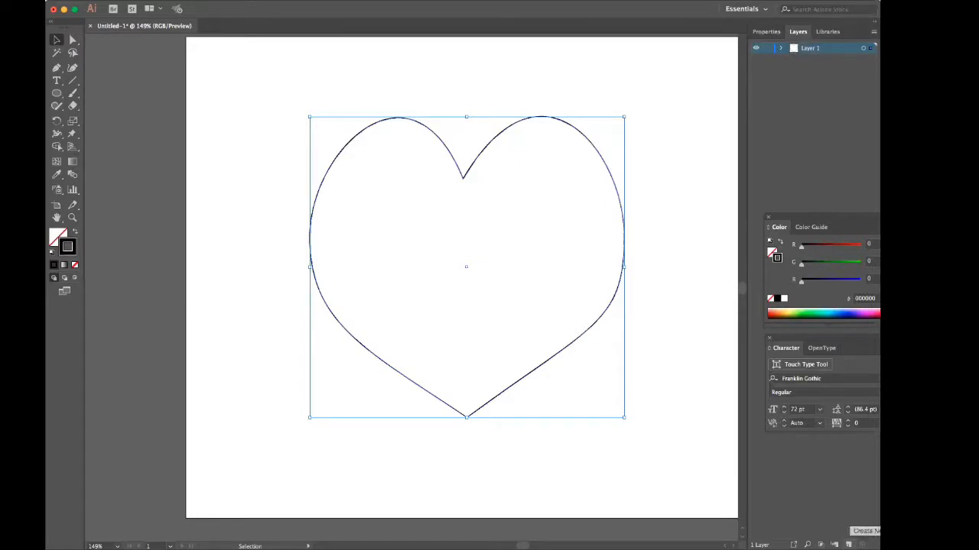
left_click(849, 544)
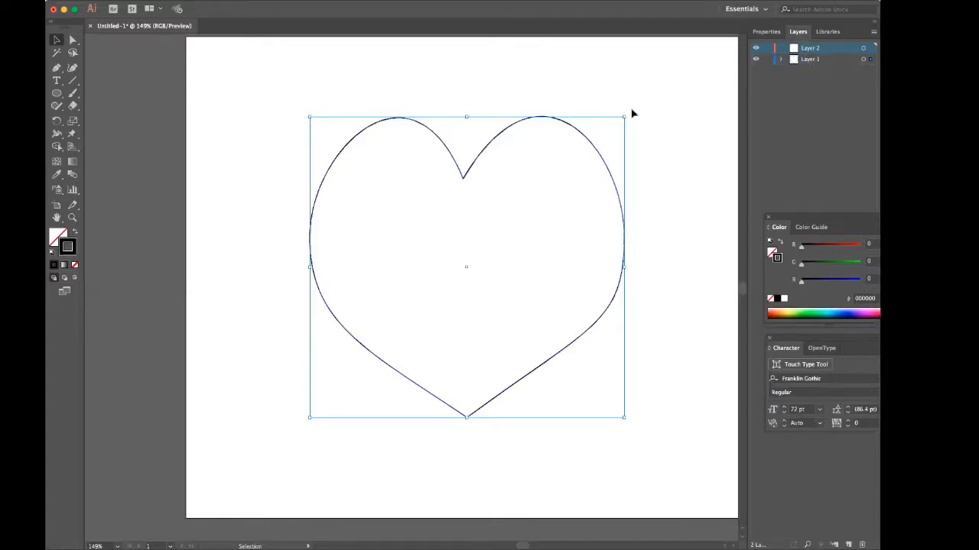
Try to copy the heart from Layer 1 into Layer 2, and undo the paste.
left_click(825, 61)
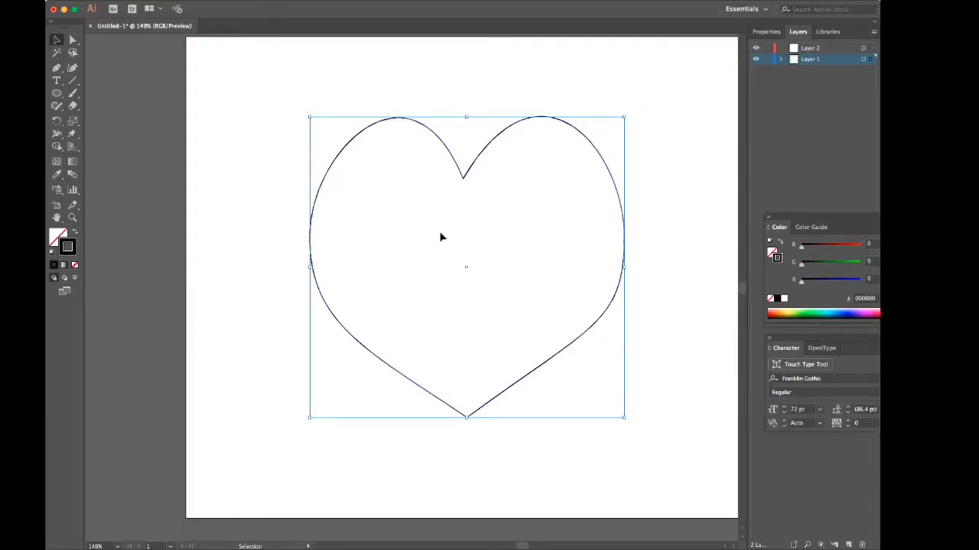
key("a")
key("v")
left_click(835, 51)
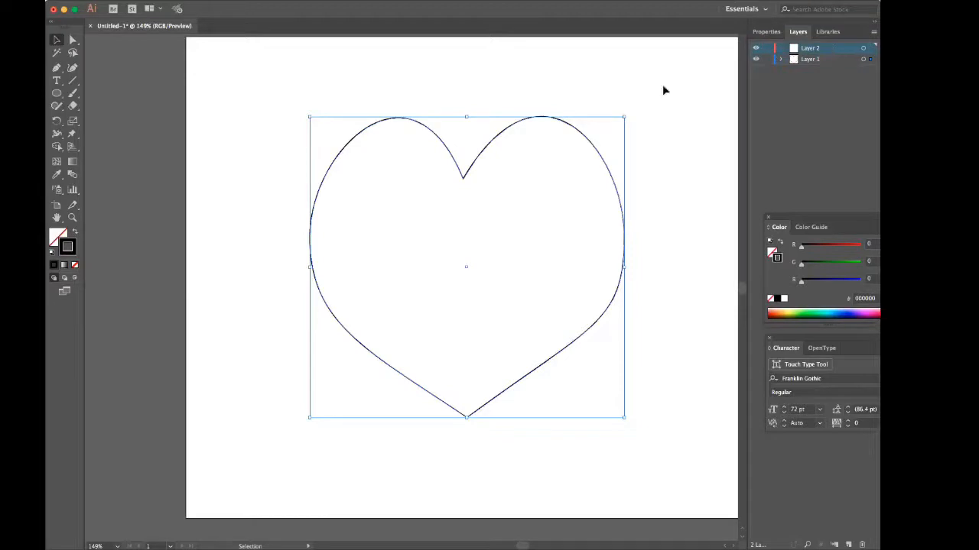
key("a")
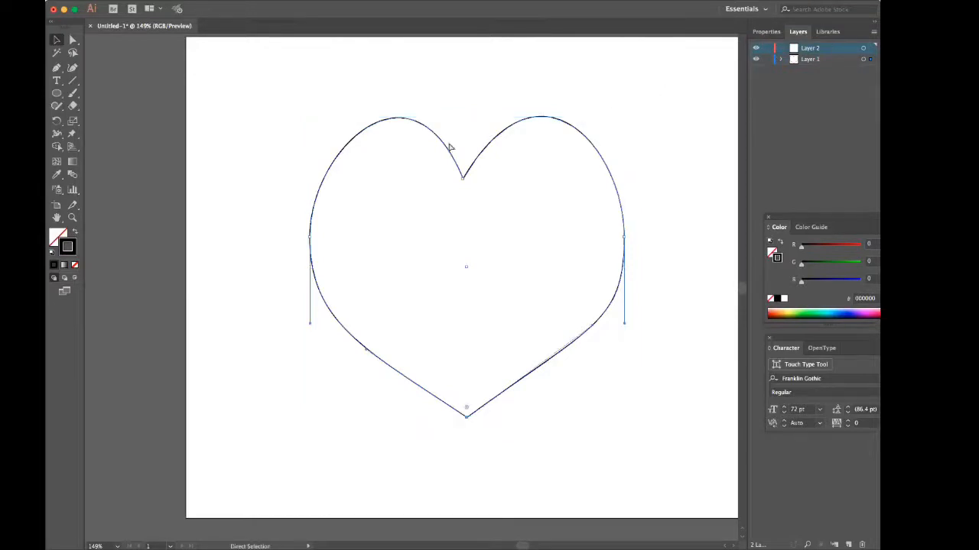
key("ctrl+v")
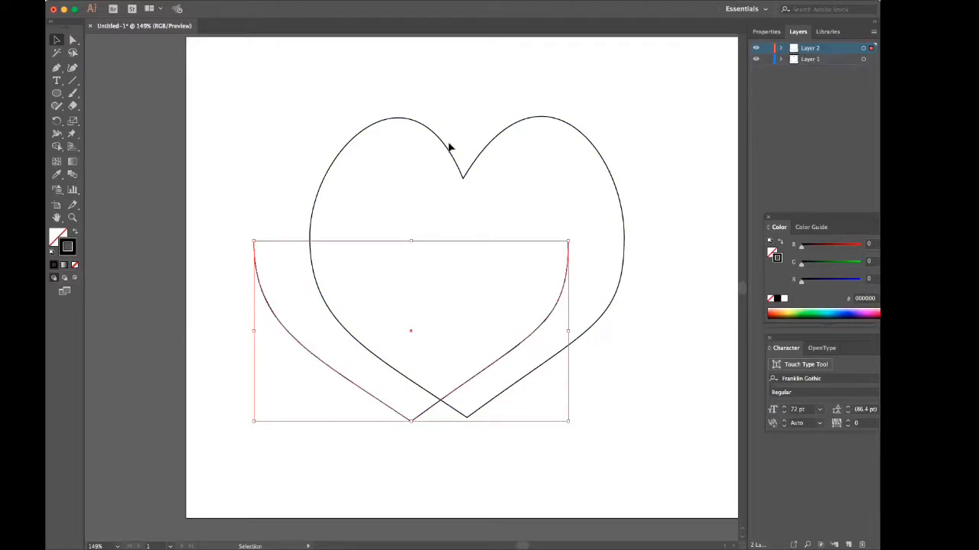
key("ctrl+z")
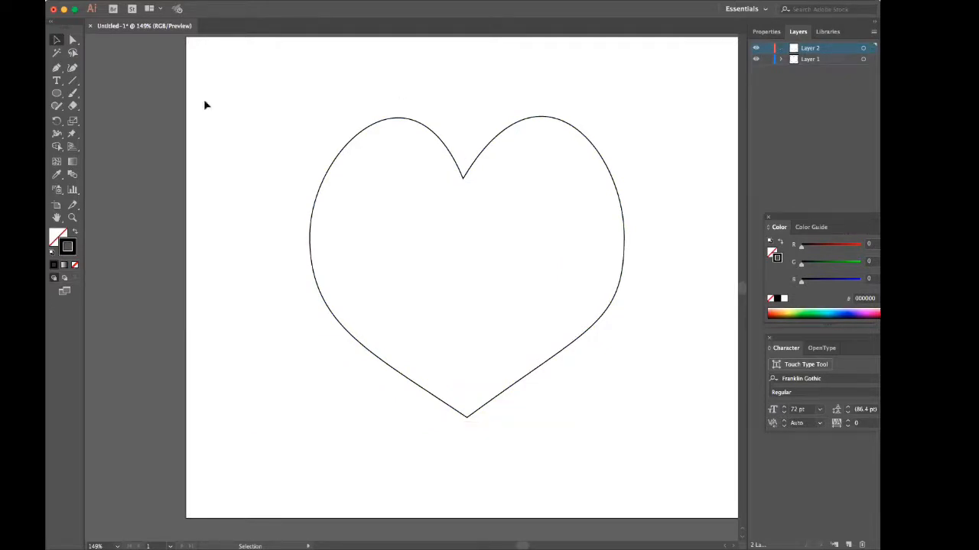
Select the entire heart on Layer 1 with the Selection tool, copy it and paste it into Layer 2.
left_click(57, 40)
left_click(814, 61)
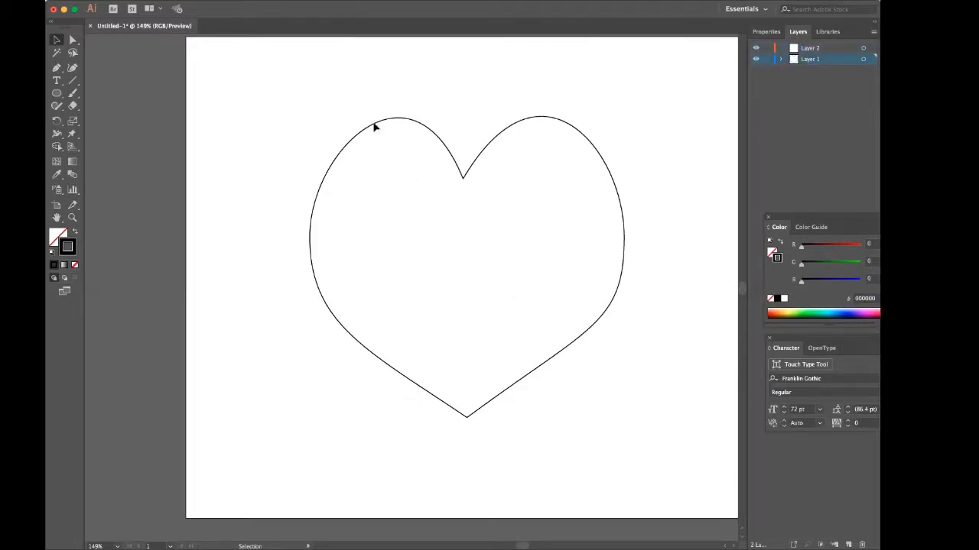
left_click(468, 418)
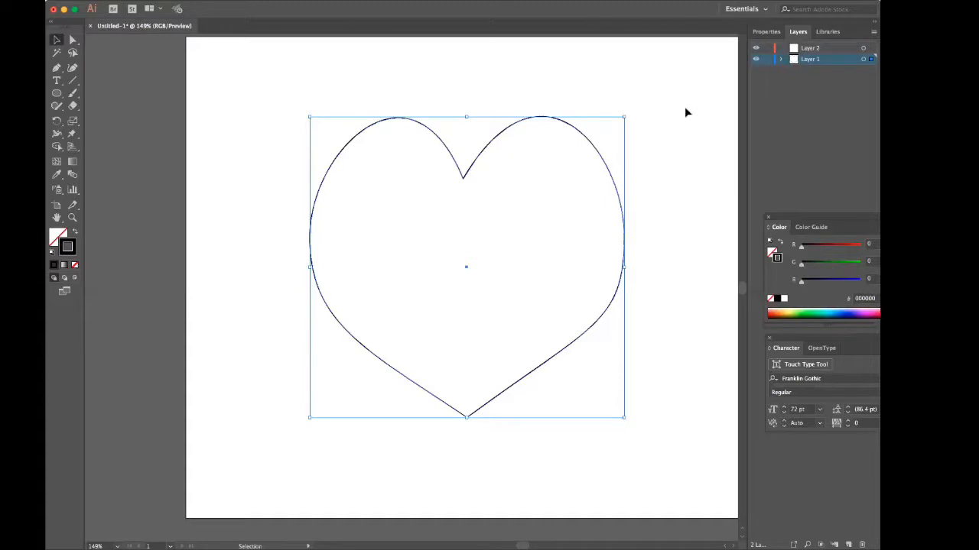
key("a")
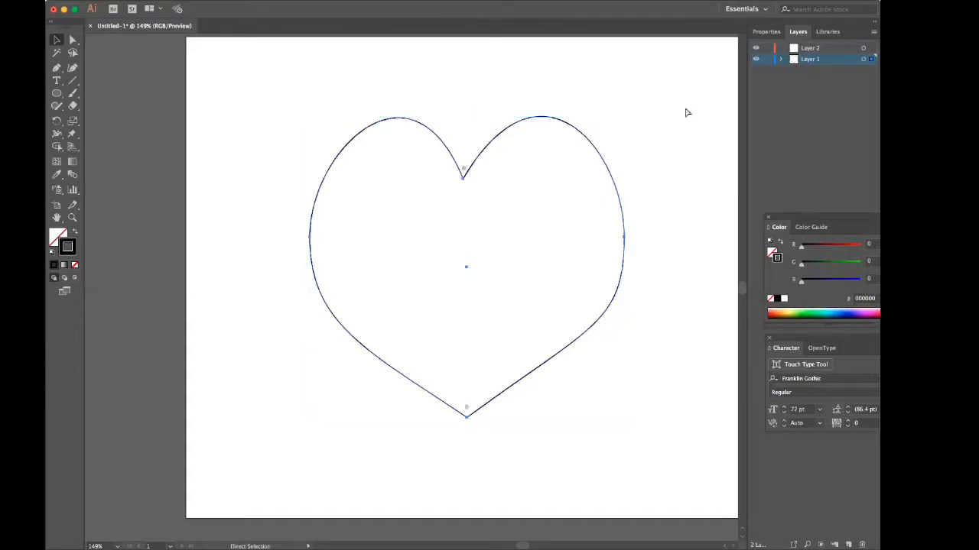
key("v")
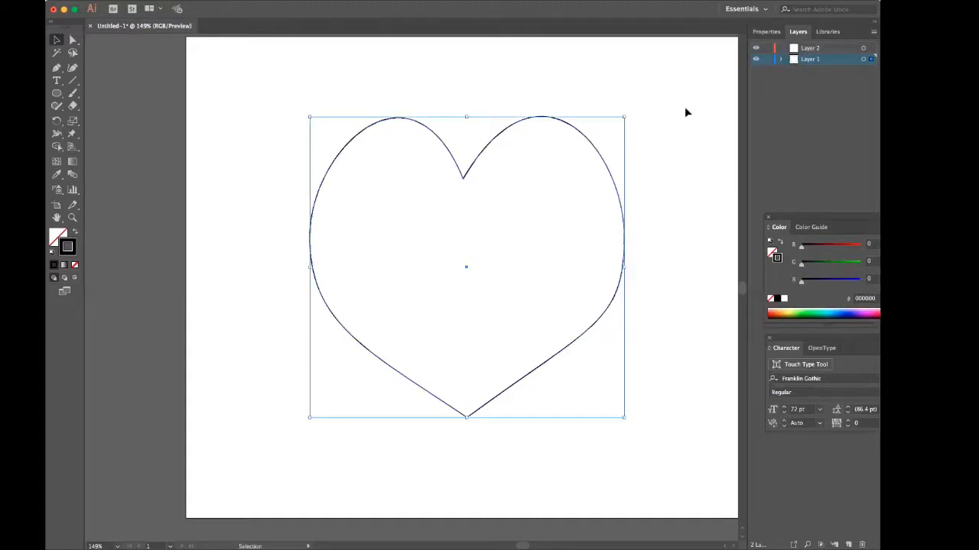
left_click(834, 50)
key("a")
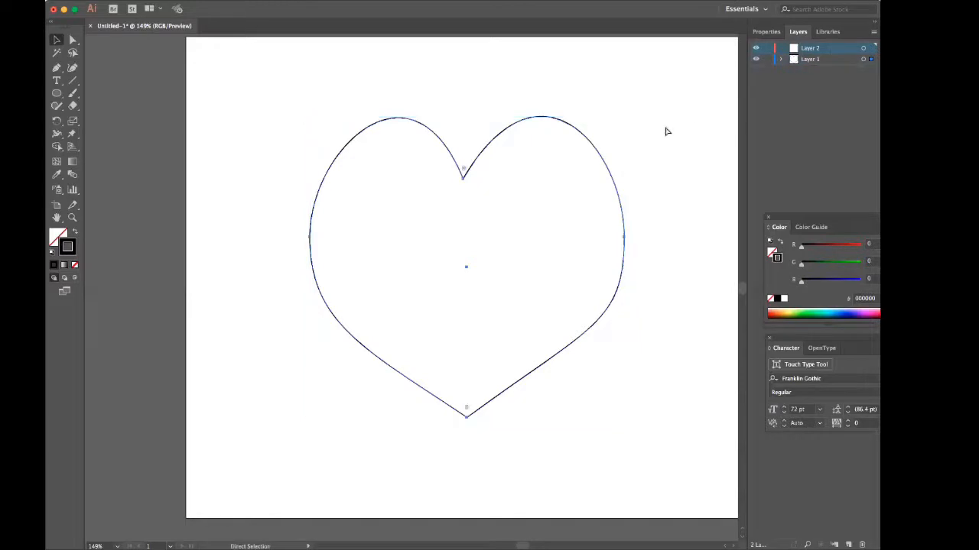
key("v")
key("ctrl+v")
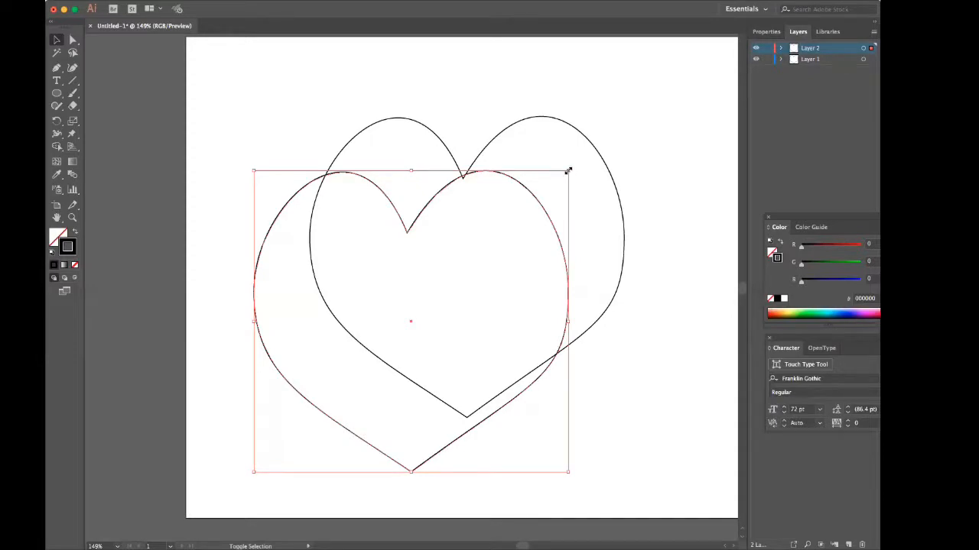
Scale the pasted heart up slightly in proportion and centre it around the original heart.
left_click_drag(568, 171, 604, 140)
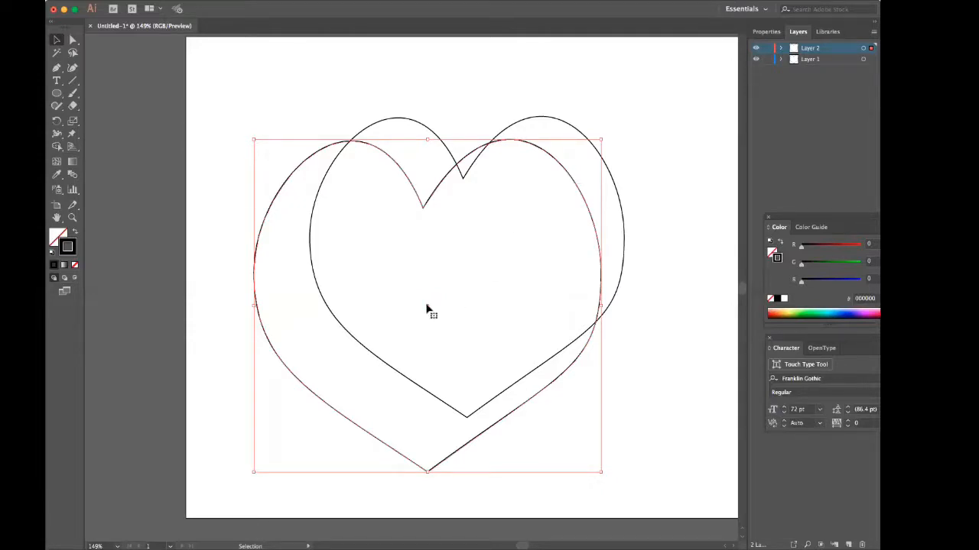
left_click_drag(426, 308, 465, 270)
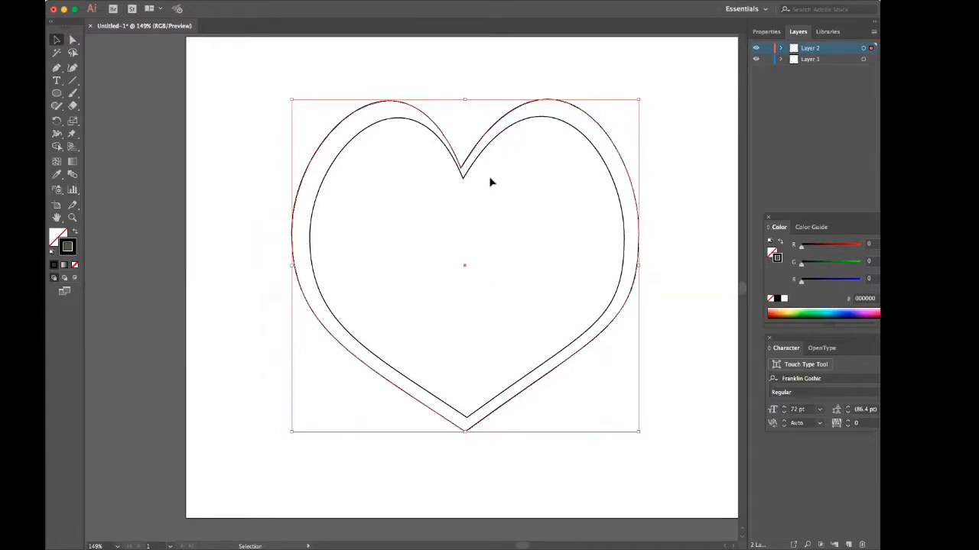
Fine-tune the outer heart's position with the Direct Selection tool and small downward nudges so it surrounds the inner heart evenly.
left_click(73, 41)
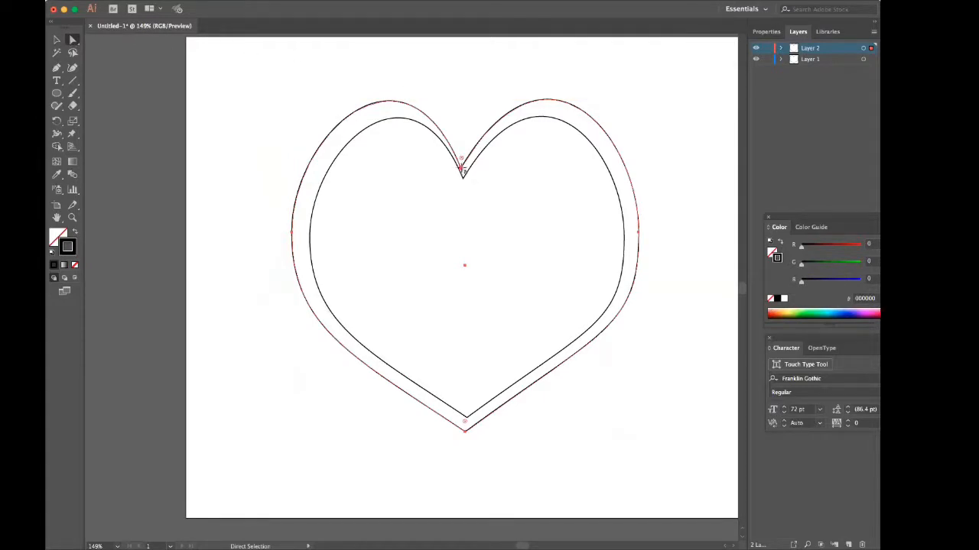
left_click_drag(460, 166, 463, 174)
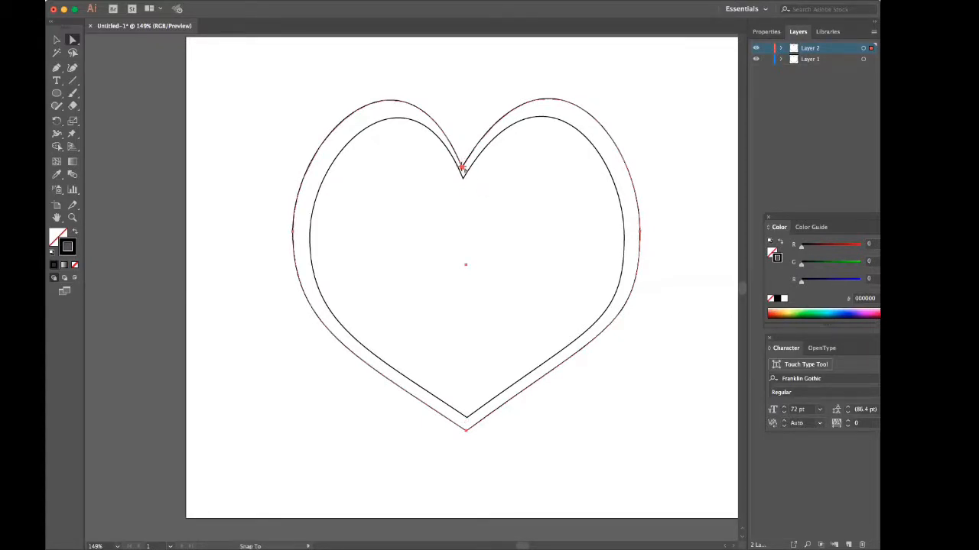
left_click_drag(462, 165, 464, 164)
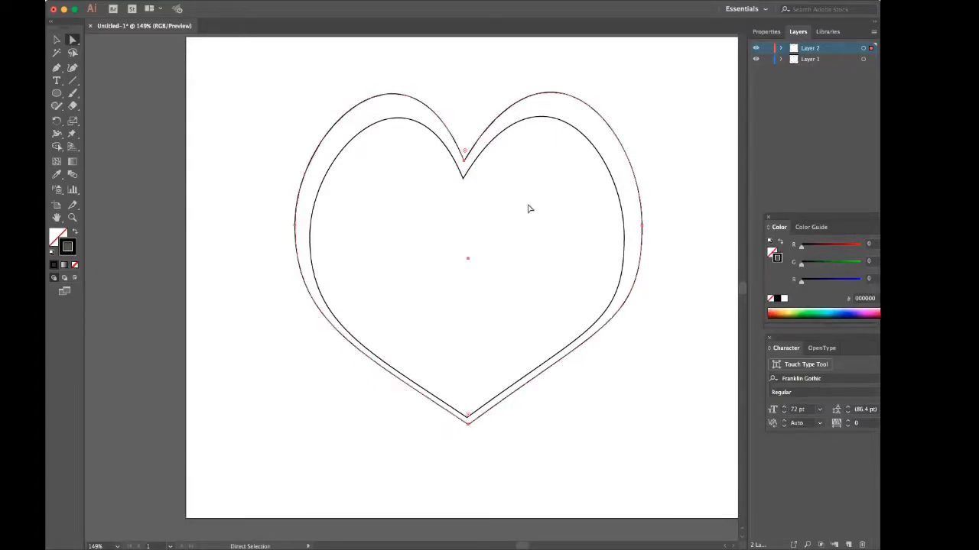
key("Down")
key("Down")
key("Down")
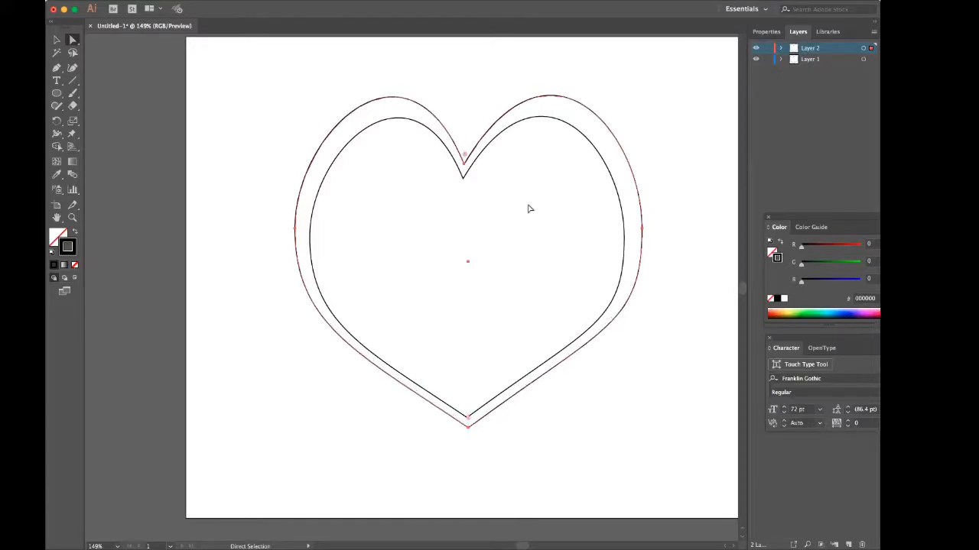
key("Down")
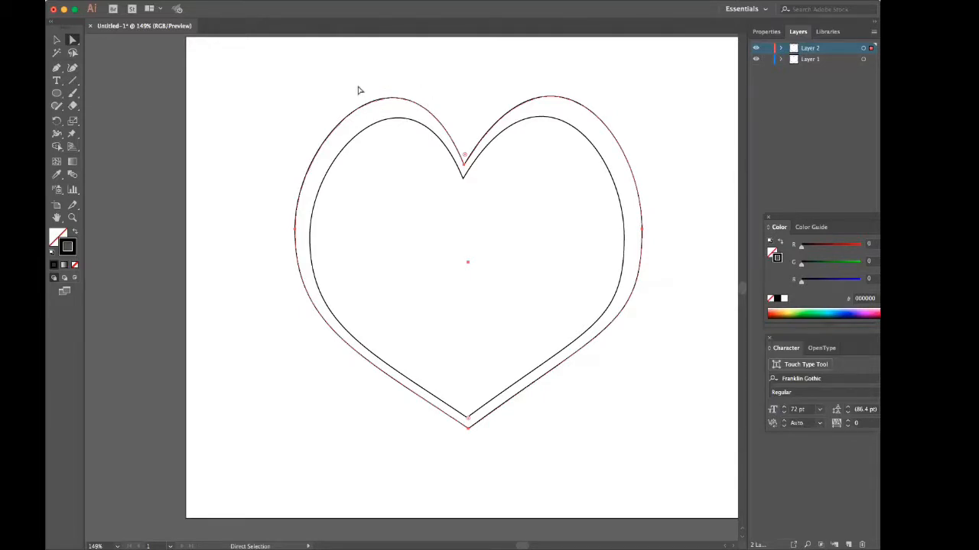
Place type on the outer heart's path with the Type on a Path tool and move the Character panel inside the heart.
left_click(56, 81)
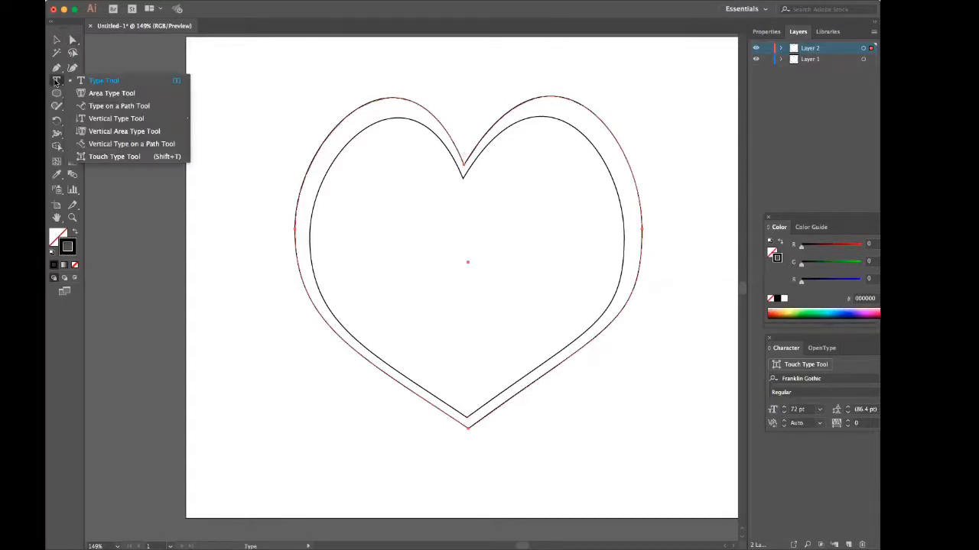
left_click(128, 111)
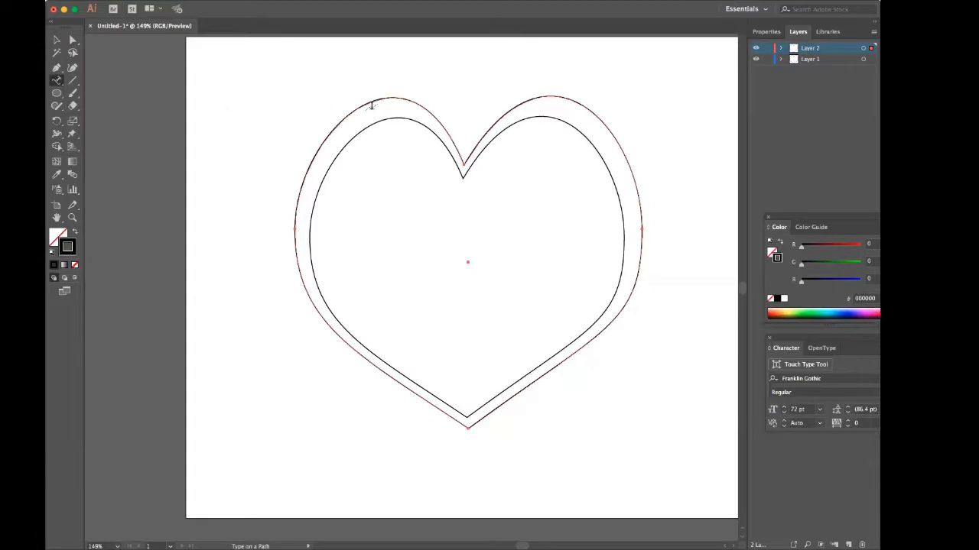
left_click(525, 100)
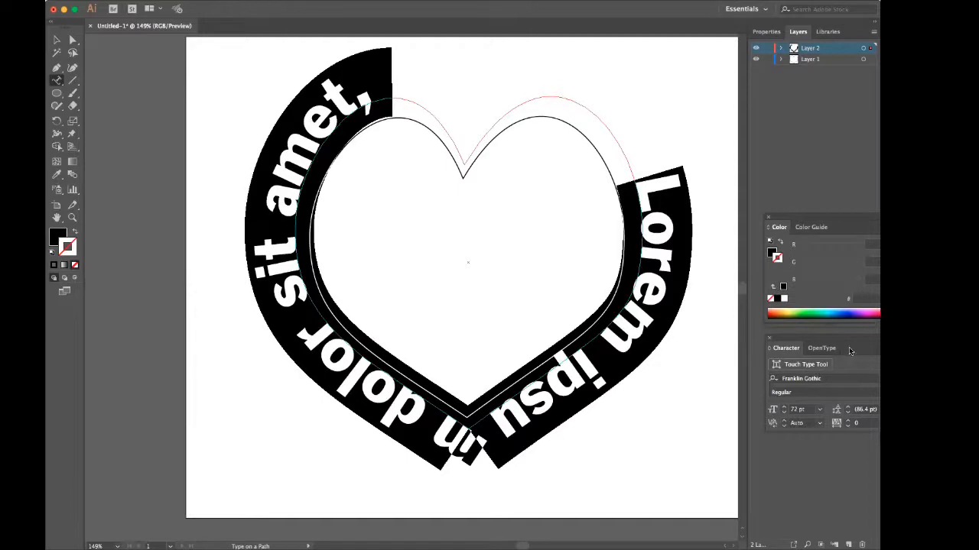
left_click_drag(838, 341, 493, 215)
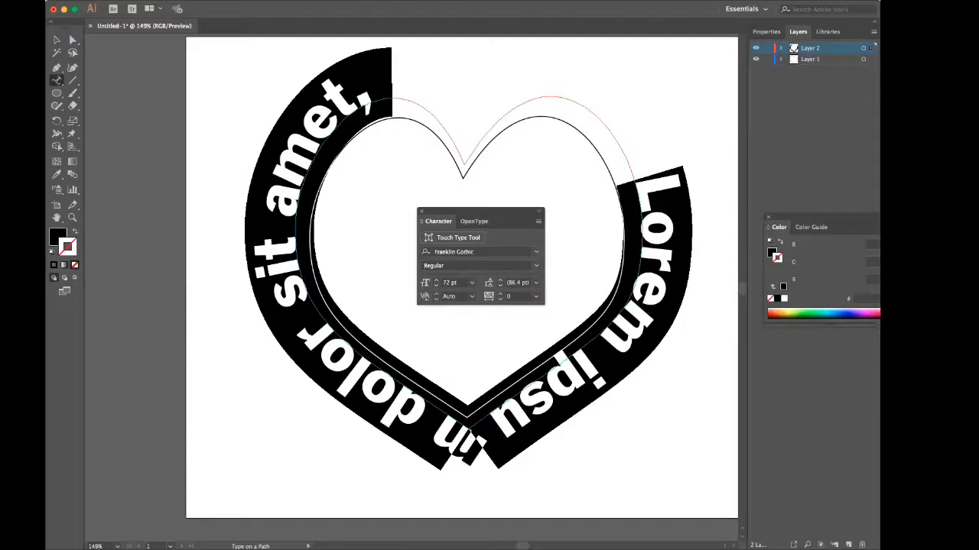
Set the path type's font to Helvetica and its size to 24 pt.
left_click(537, 252)
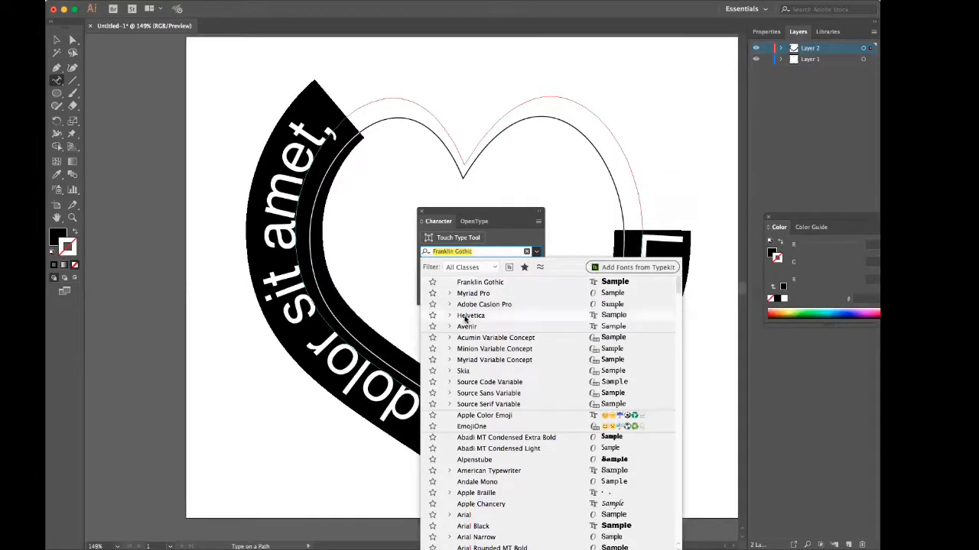
left_click(469, 317)
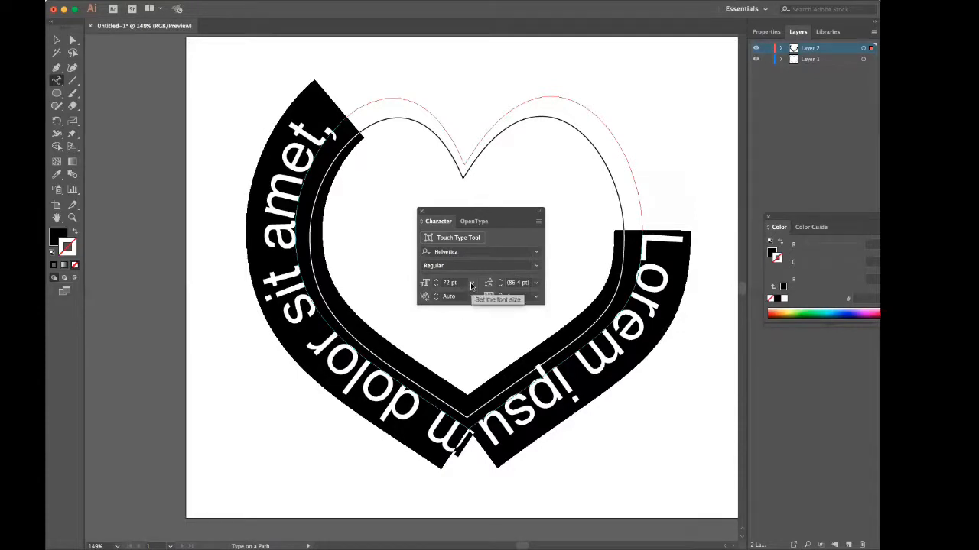
left_click(471, 285)
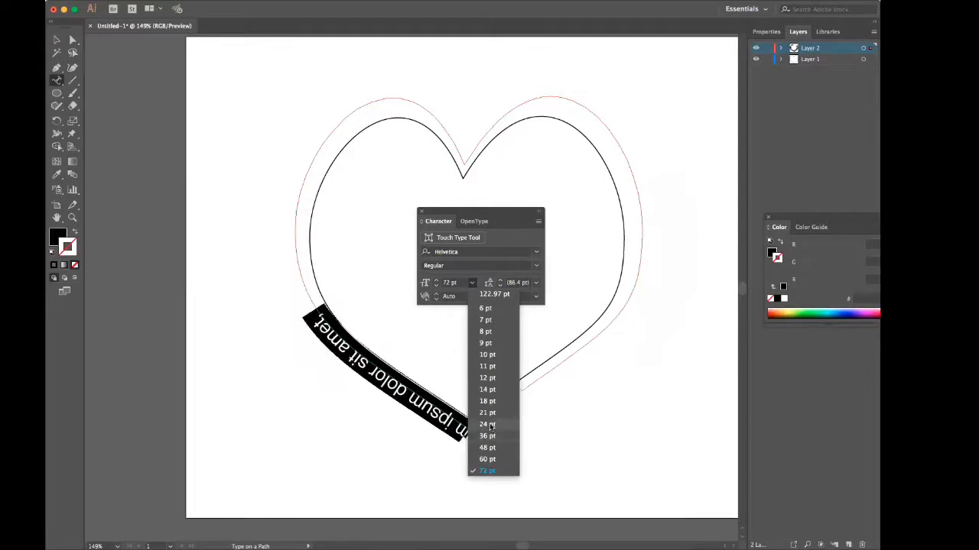
left_click(491, 426)
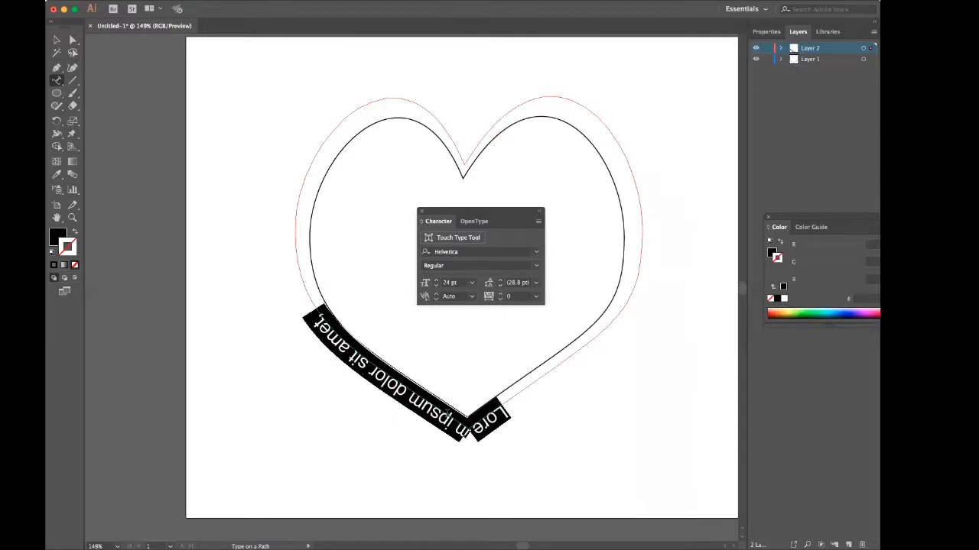
Replace the placeholder text on the outer heart's path with "ME MY VALENTINE!".
type("My")
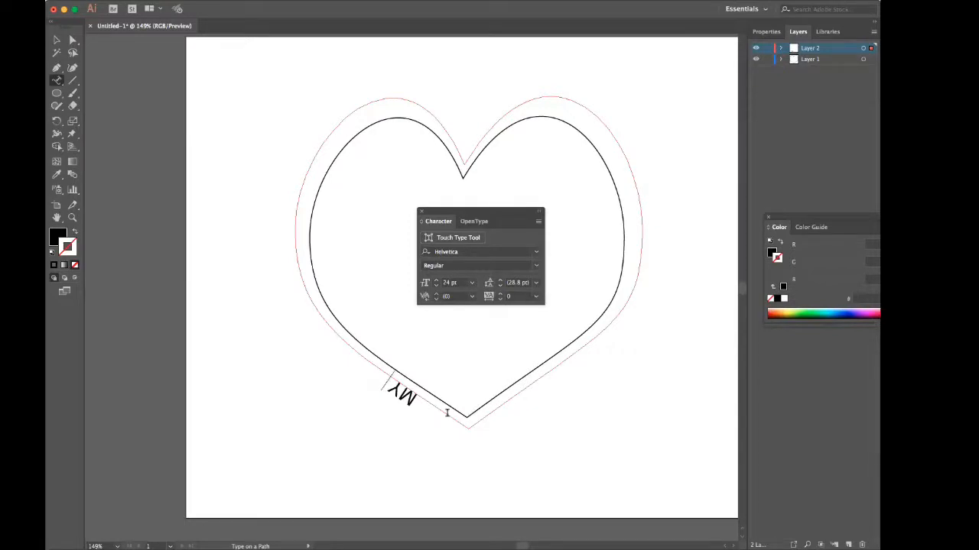
key("BackSpace")
type("E MY")
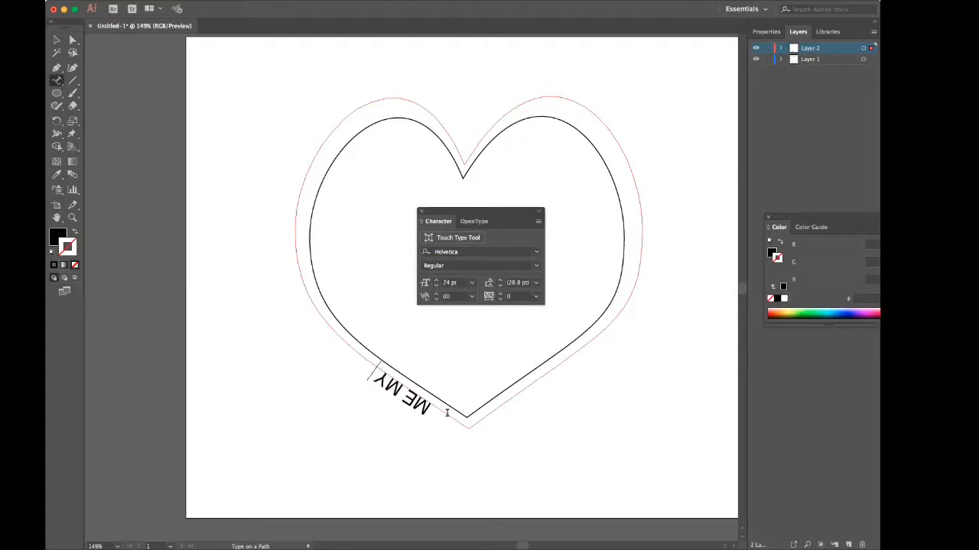
type(" VALE")
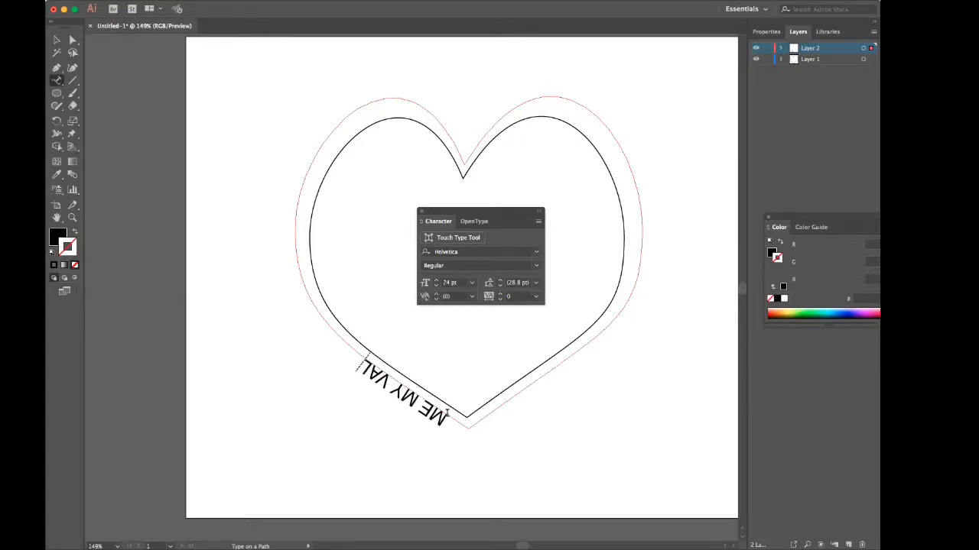
type("NTI")
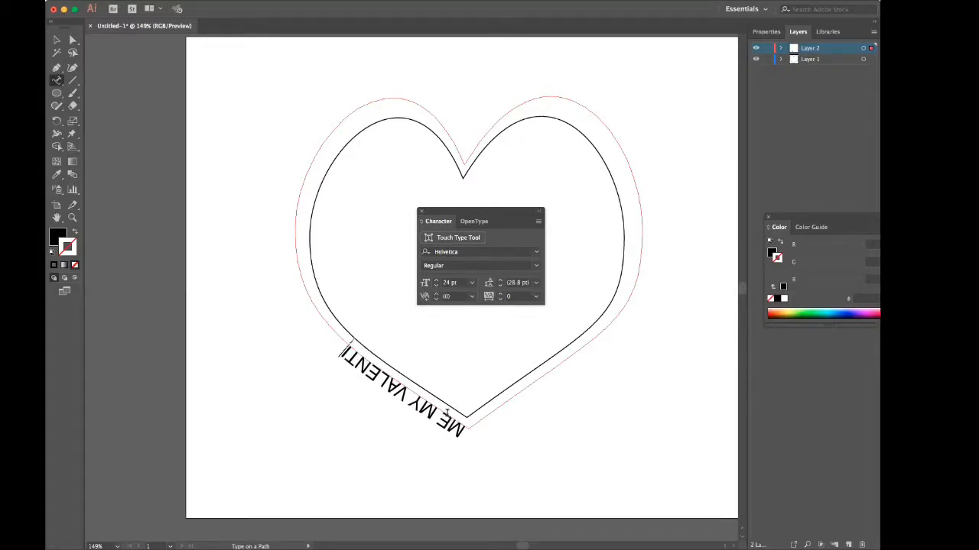
type("NE")
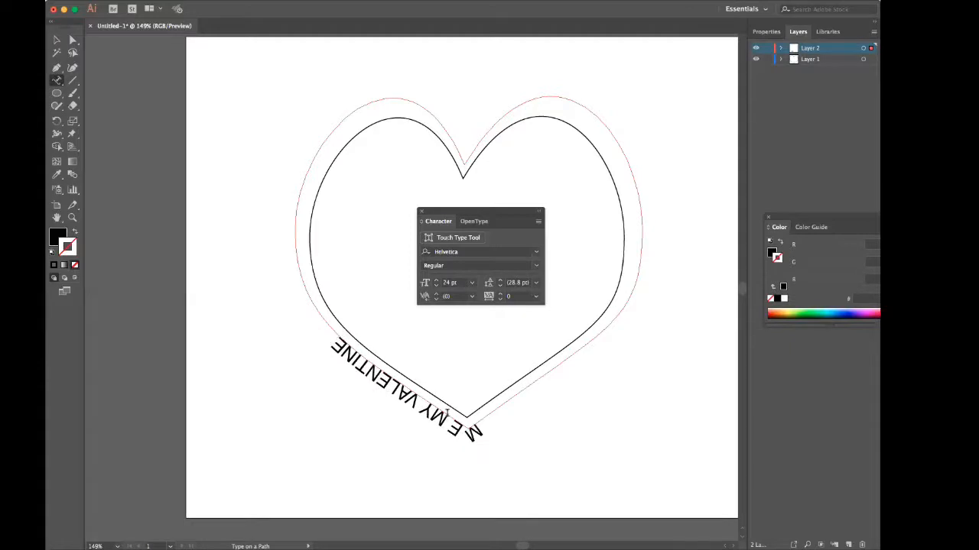
type("!")
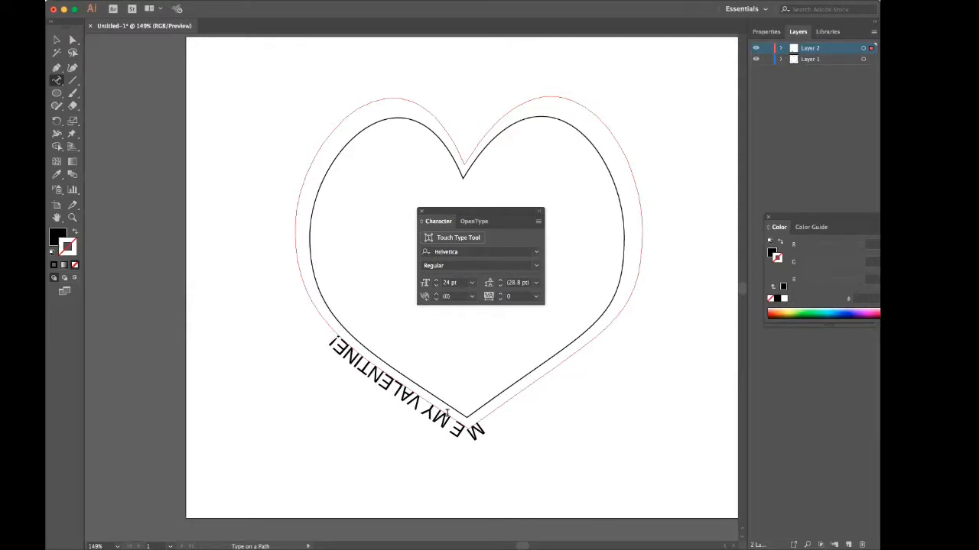
Copy the whole "ME MY VALENTINE!" phrase and paste it repeatedly after itself until six phrases run around the heart.
key("super")
key("super")
key("a")
key("super+a")
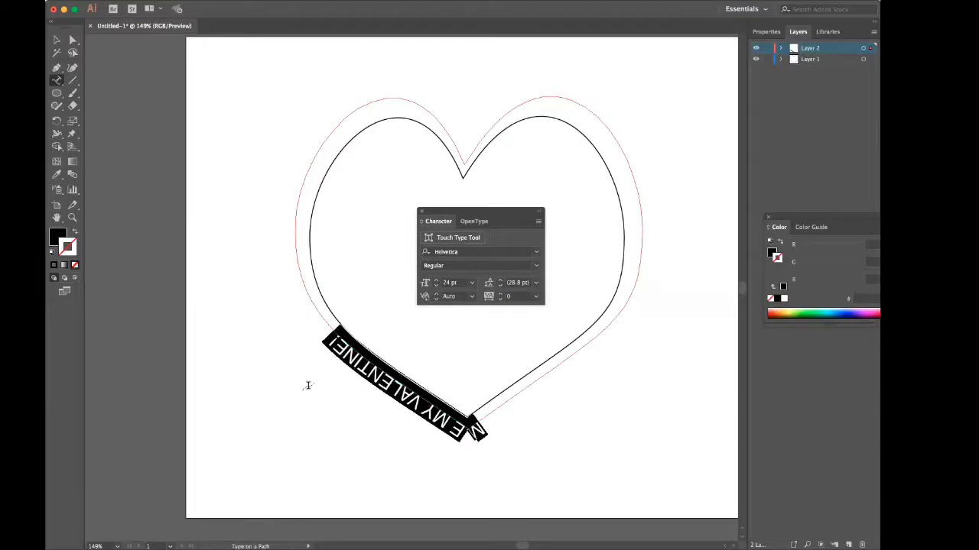
key("super")
key("super")
left_click(309, 390, "super")
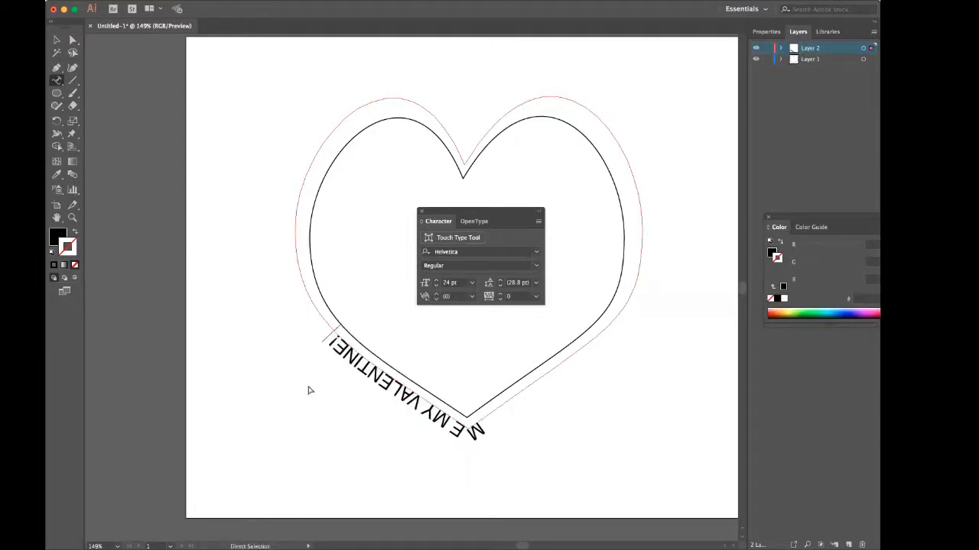
type("ME MY VALENTINE!")
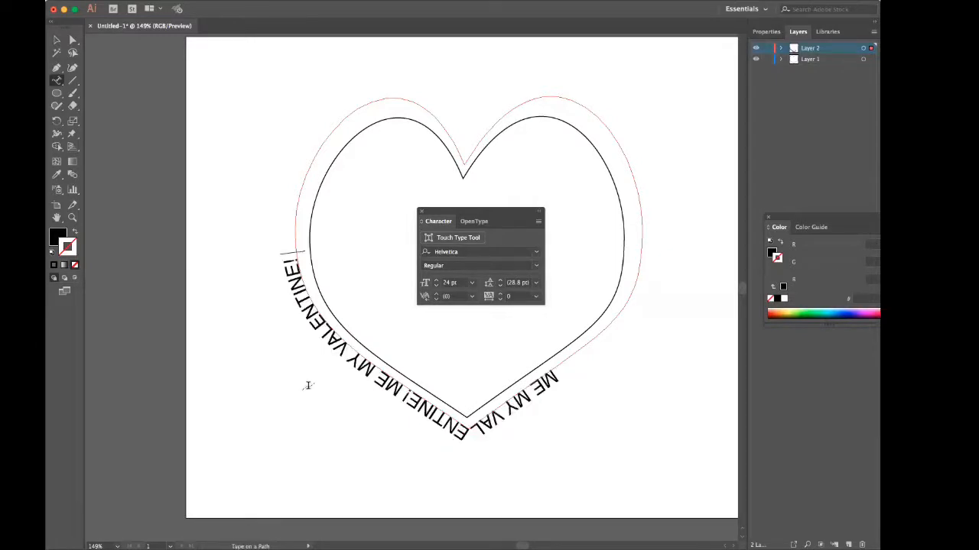
type("ME MY VALENTINE!")
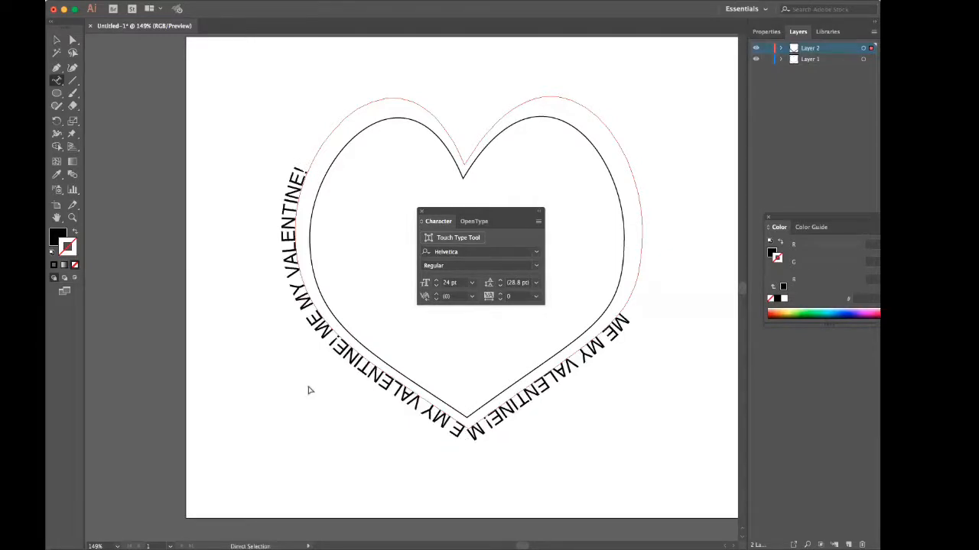
type("ME MY VALENTINE!")
type("ME MY VALENTINE!")
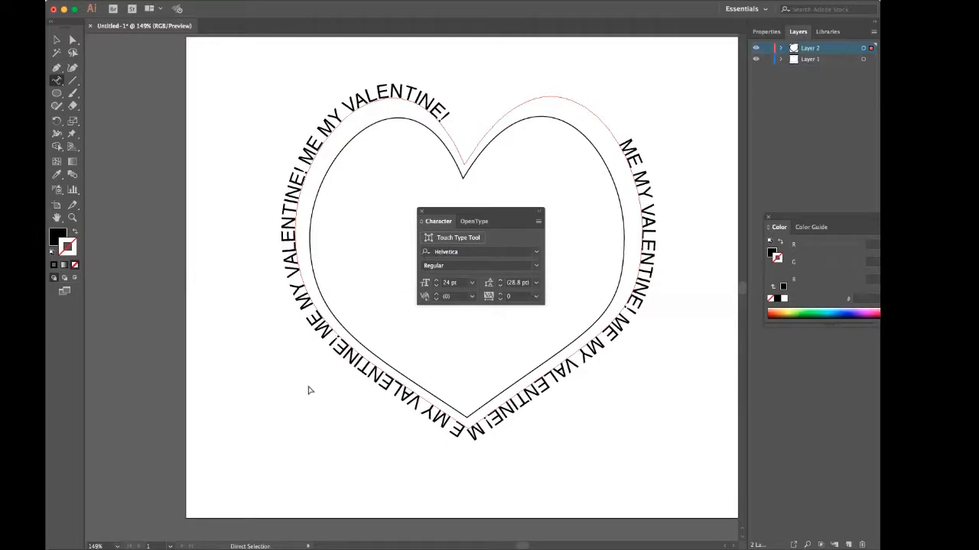
type("ME MY VALENTINE!")
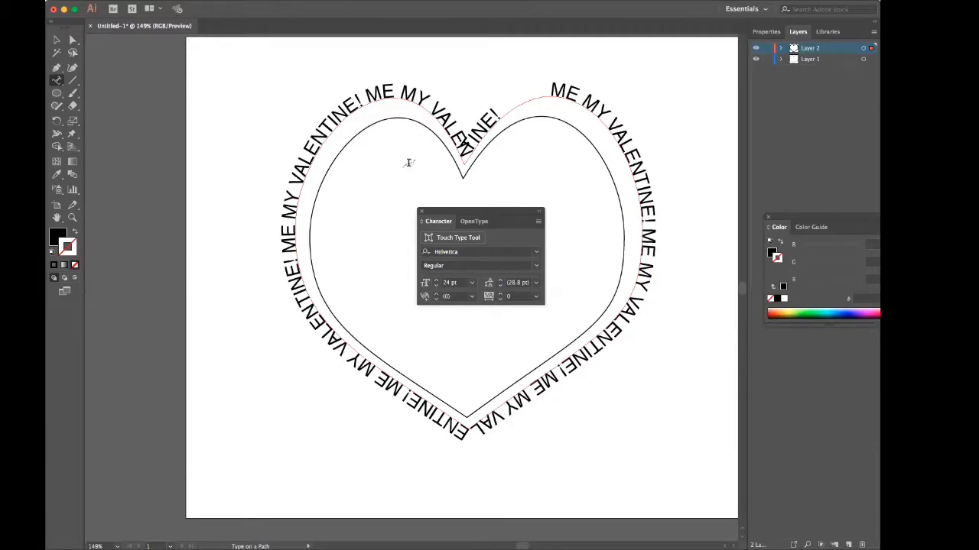
Switch to the Direct Selection tool and dock the Character panel beneath the Color panel.
left_click(74, 42)
left_click(74, 41)
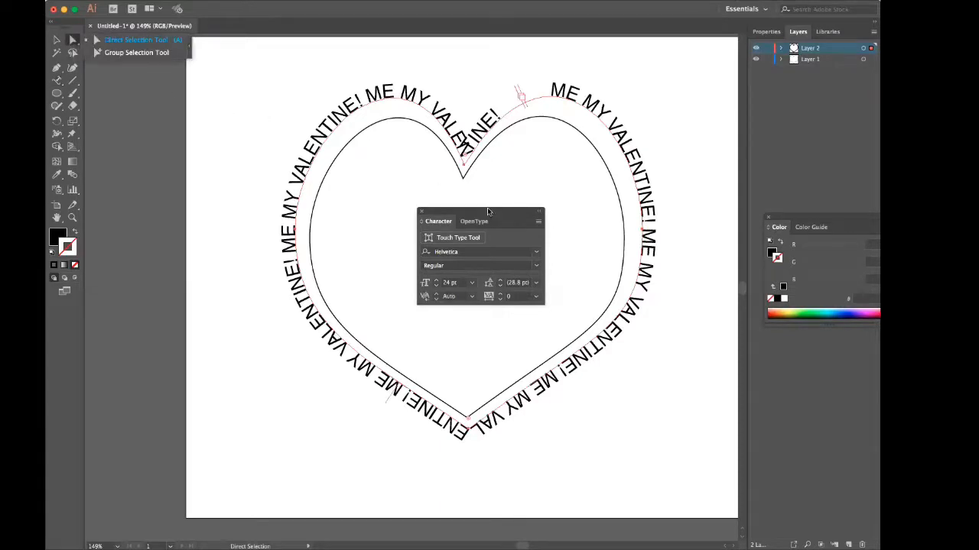
left_click_drag(488, 211, 830, 327)
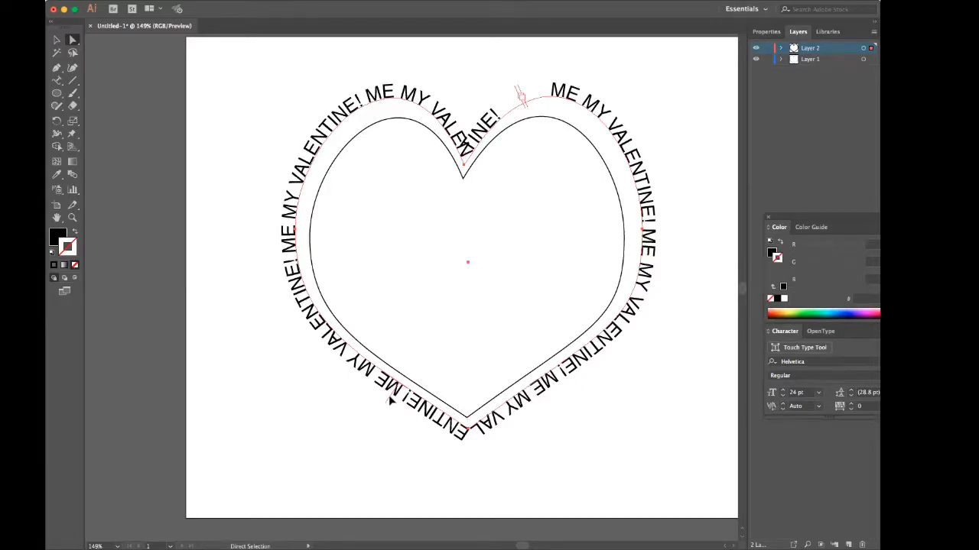
Slide the type along the outside of the heart's path so it starts and ends at the top notch.
left_click_drag(390, 400, 399, 368)
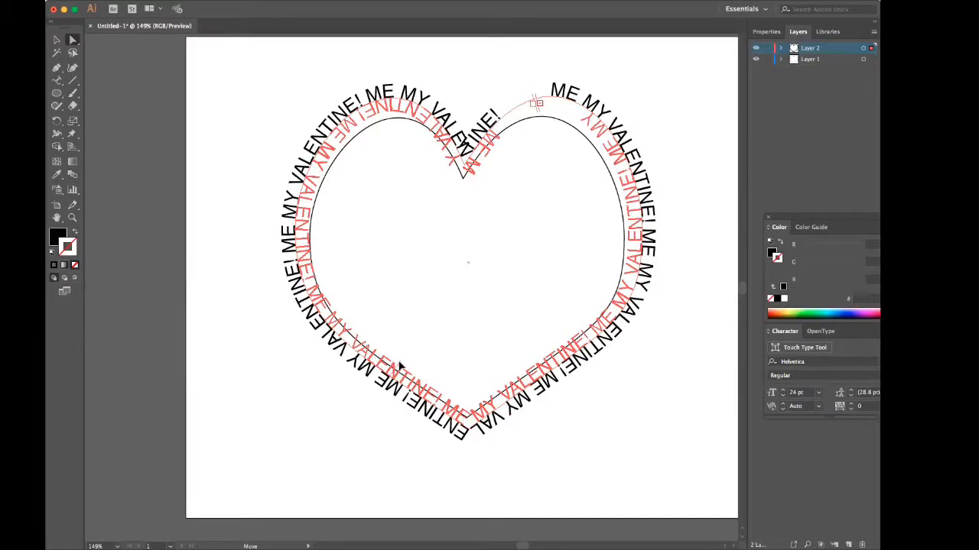
left_click_drag(399, 368, 439, 455)
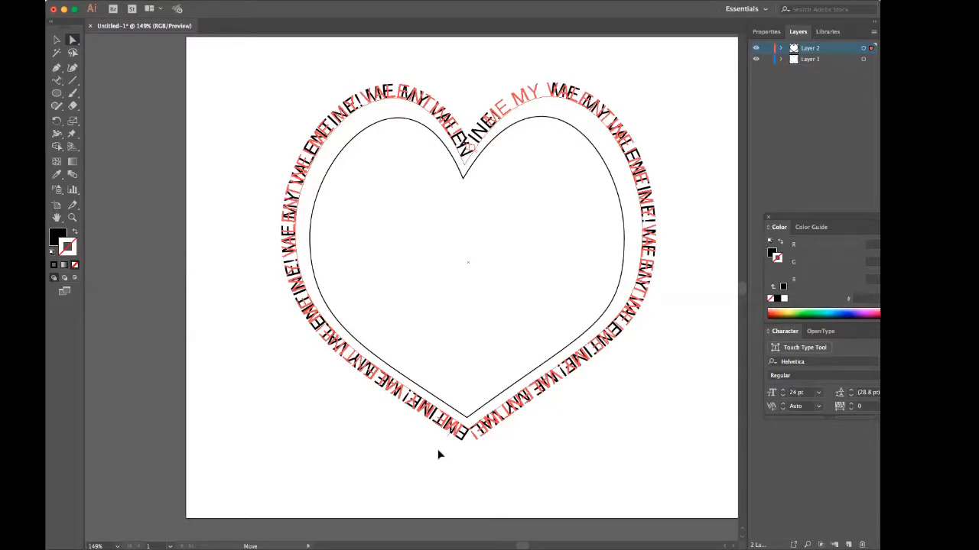
left_click_drag(439, 455, 440, 455)
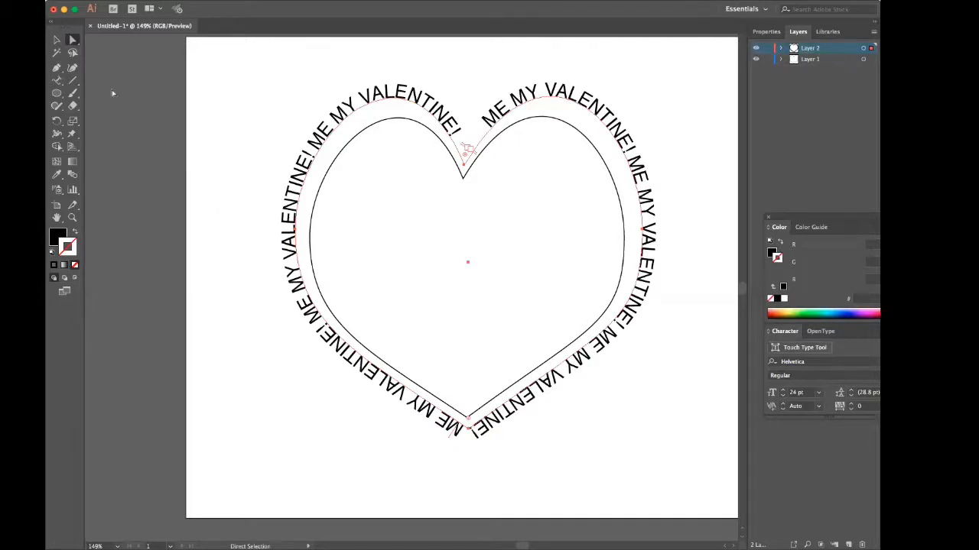
Replace ME with BE in the phrases at the notch and the lower right, and with B at the heart's bottom tip.
left_click(56, 80)
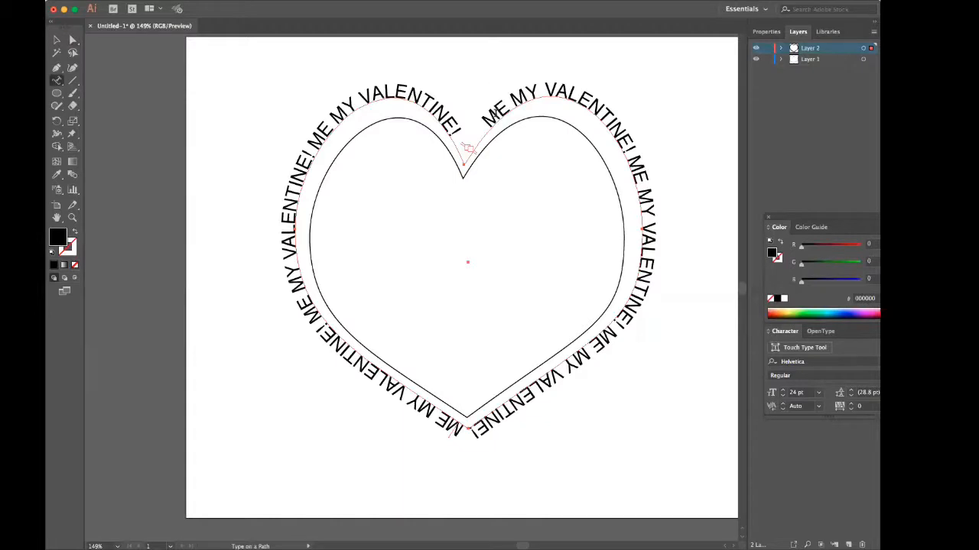
left_click(498, 116)
double_click(494, 115)
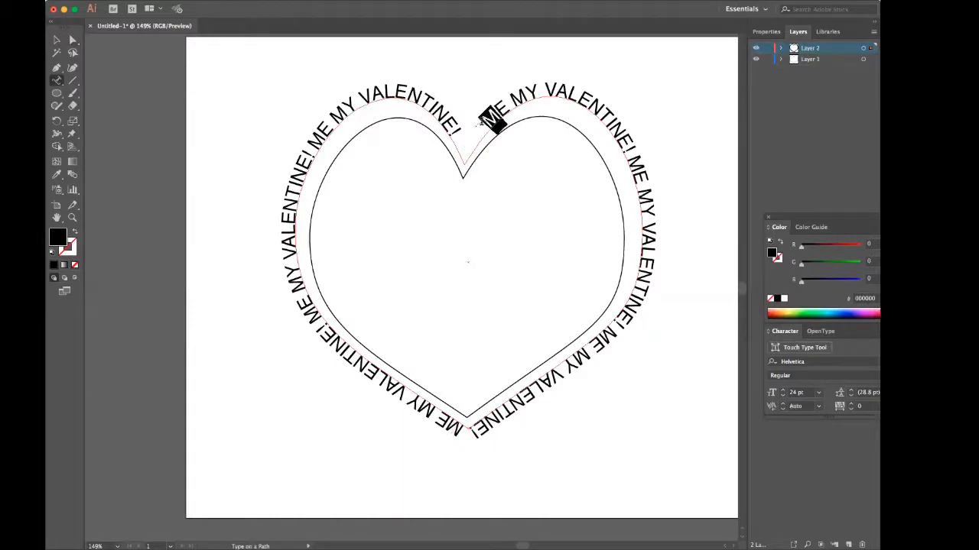
type("BE")
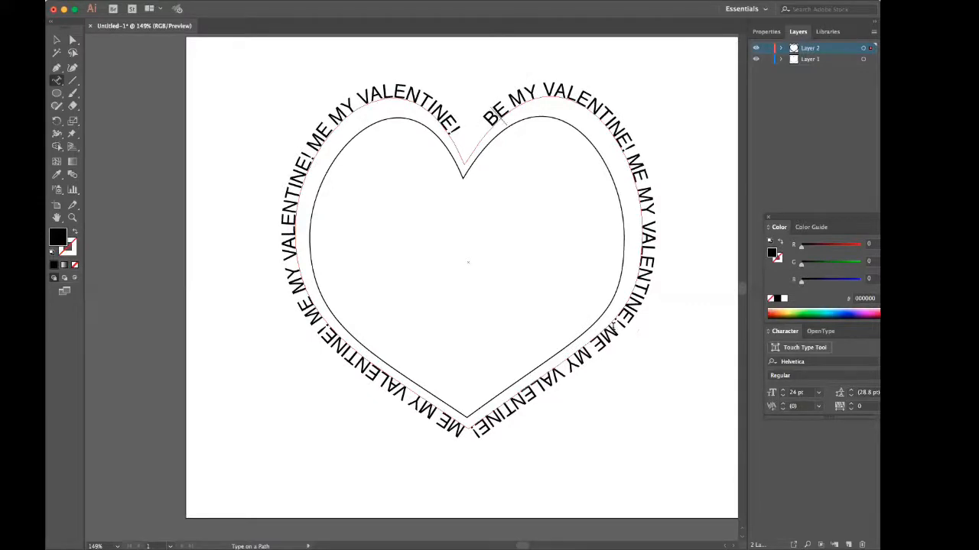
double_click(606, 332)
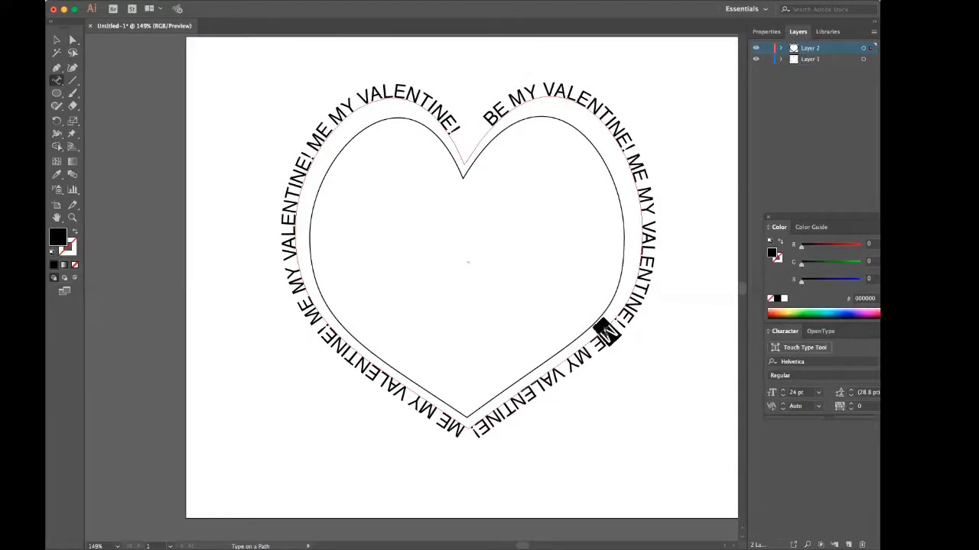
type("BE")
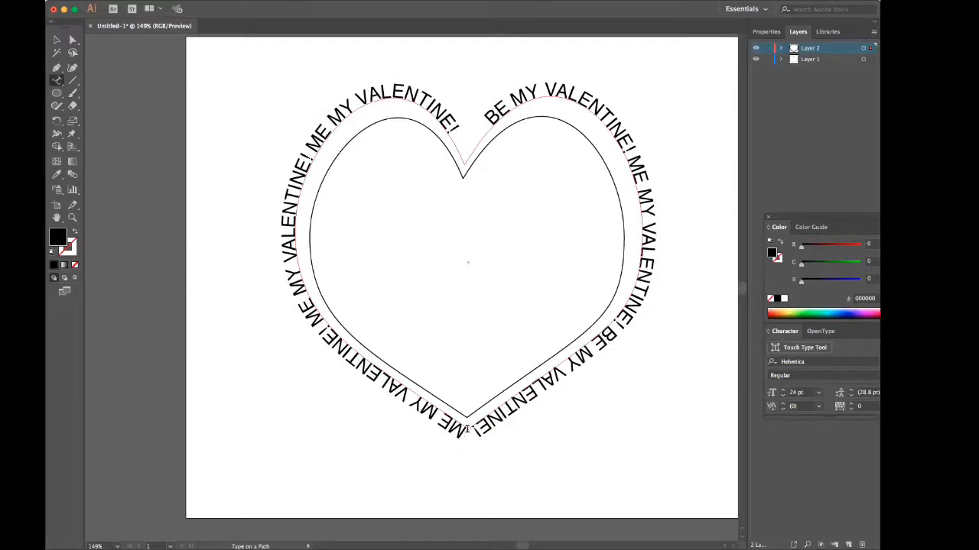
left_click_drag(462, 431, 440, 411)
type("BE")
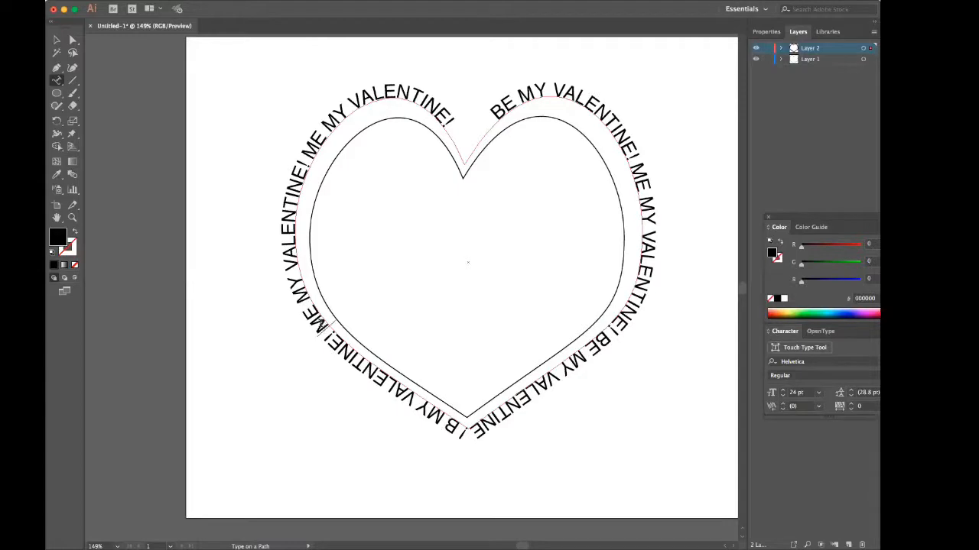
Change ME to BE in the two phrases starting on the heart's lower-left and upper-left curves.
left_click_drag(326, 329, 301, 308)
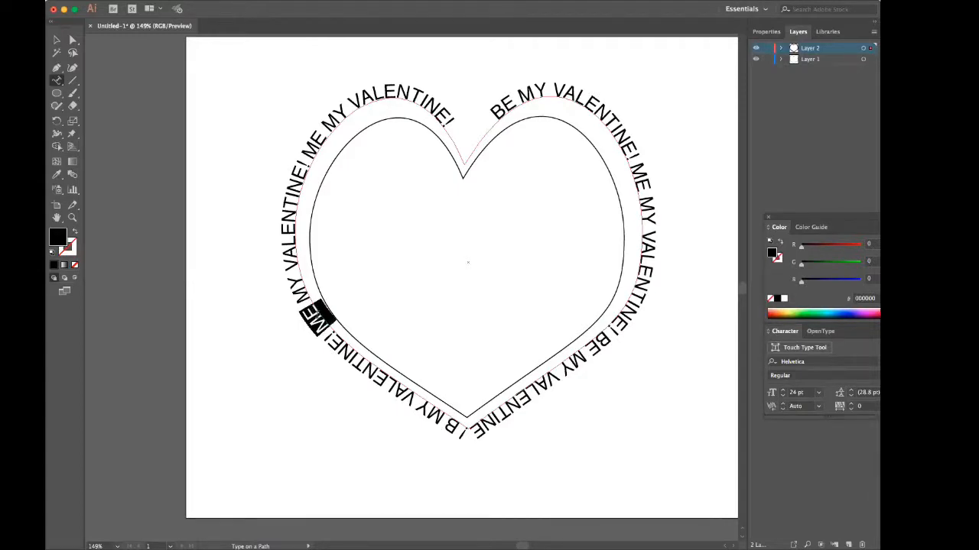
left_click(286, 329)
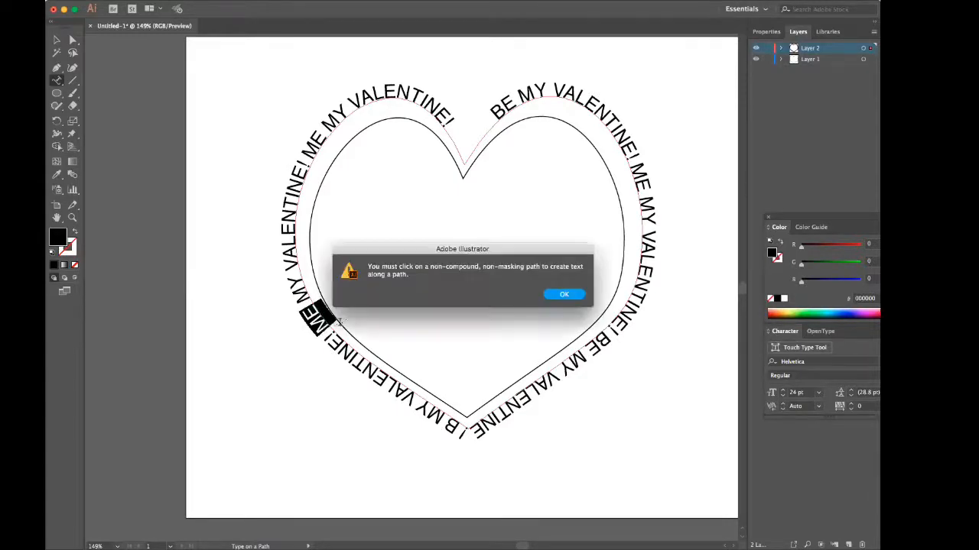
left_click(563, 296)
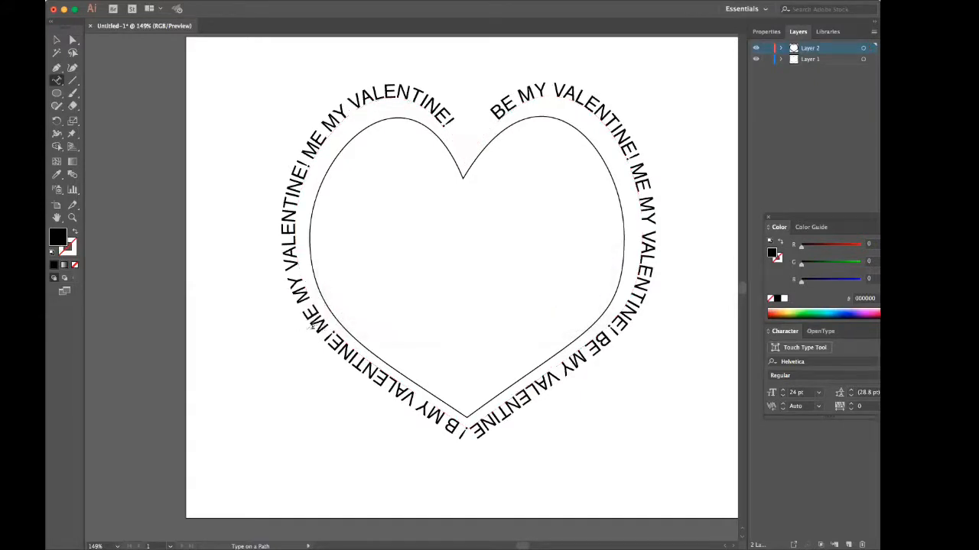
left_click(325, 327)
left_click_drag(324, 327, 319, 318)
type("B")
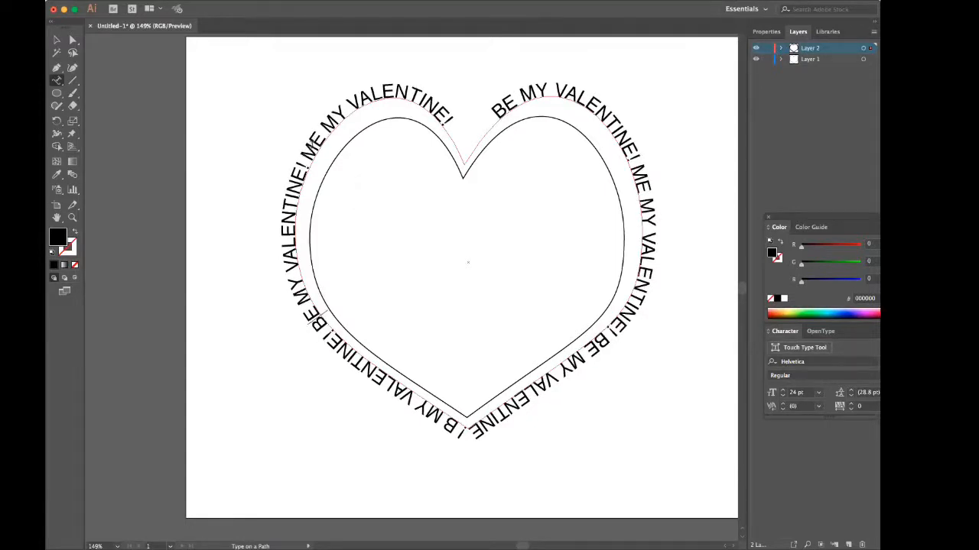
left_click_drag(321, 143, 310, 152)
type("B")
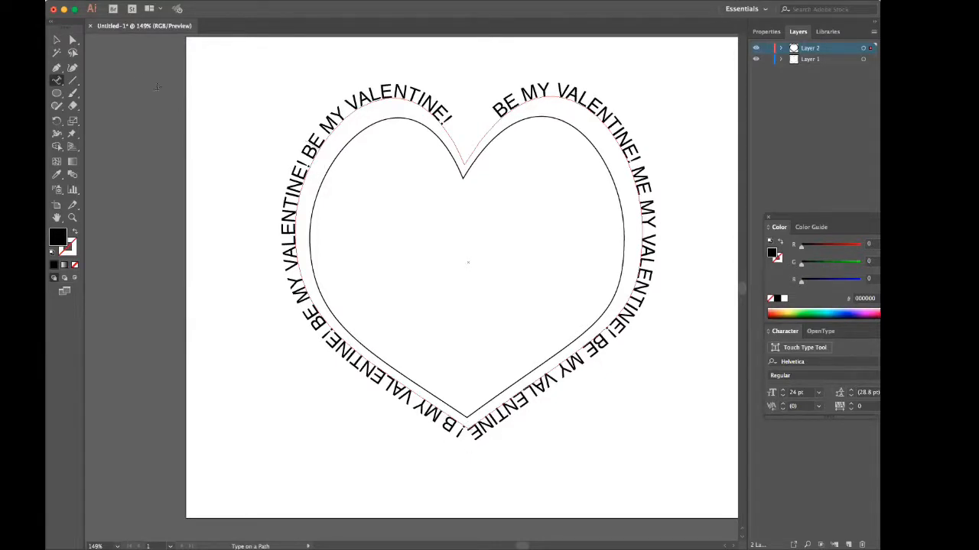
Slide the type along the outer heart's path with the Direct Selection tool to shift its phrases around the notch and bottom tip.
left_click(73, 40)
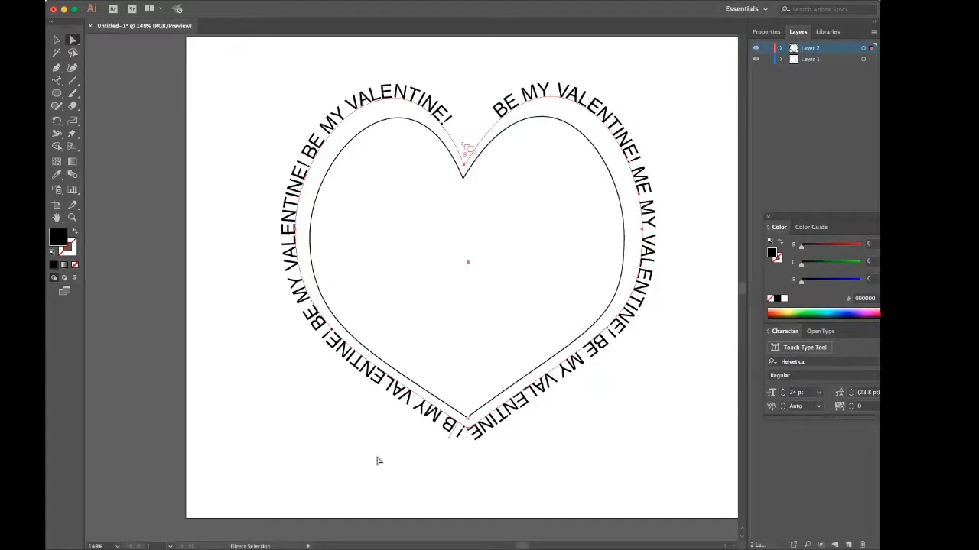
left_click(449, 442)
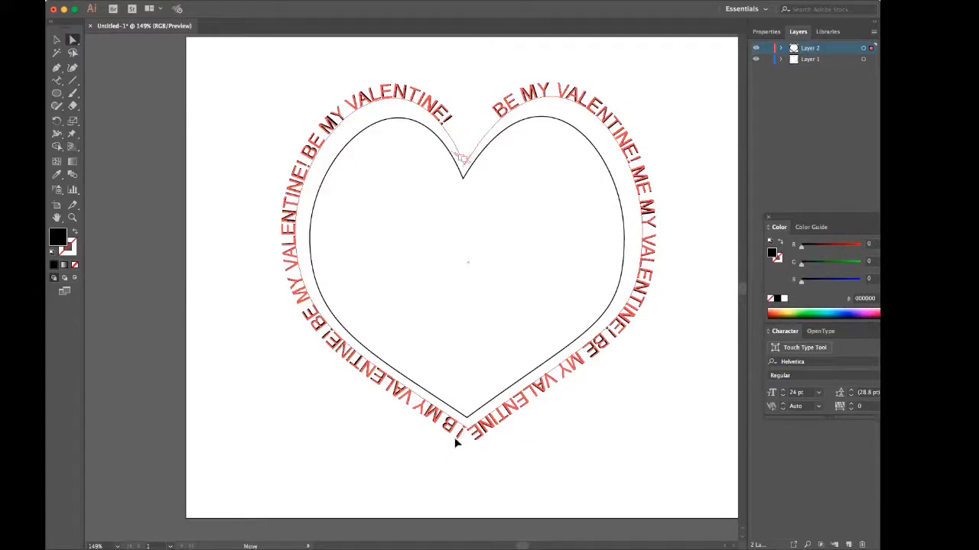
left_click_drag(454, 437, 611, 94)
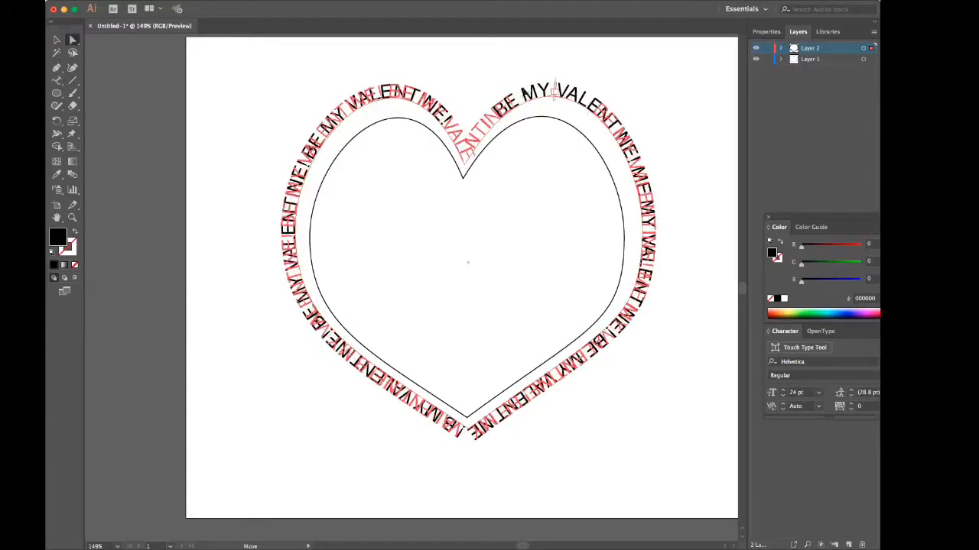
left_click_drag(555, 91, 500, 453)
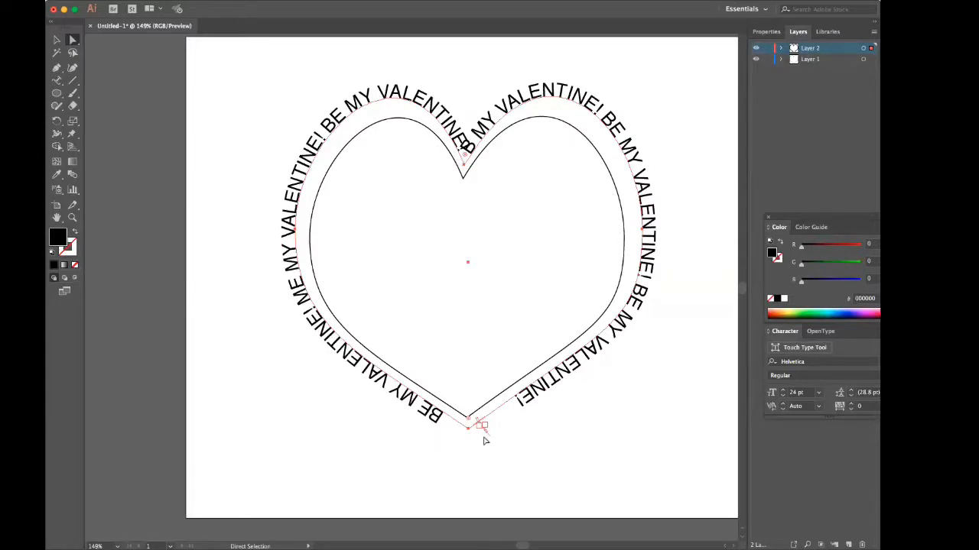
mouse_move(484, 430)
left_mouse_down()
mouse_move(499, 423)
mouse_move(488, 429)
left_mouse_up()
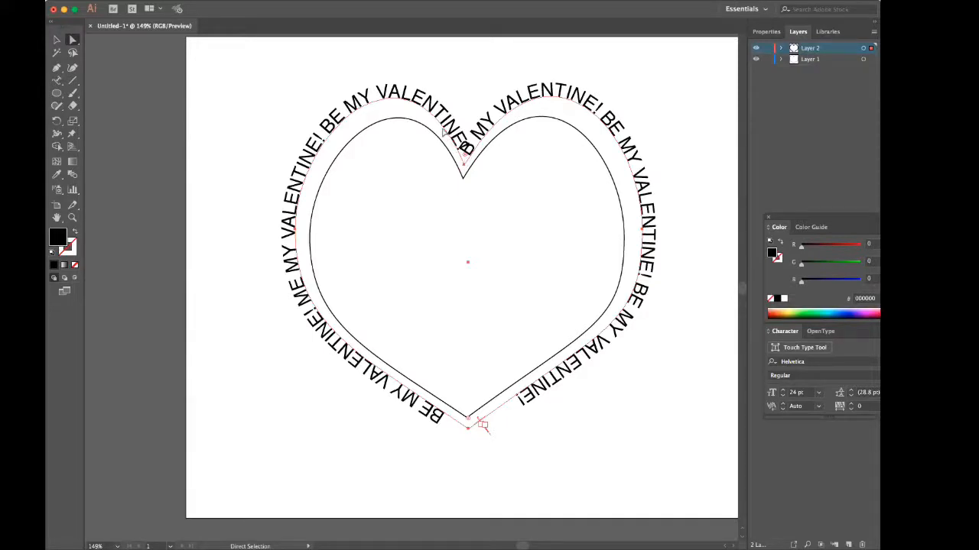
Move the heart-shaped type off the inner heart and delete it from Layer 2.
left_click_drag(384, 101, 300, 153)
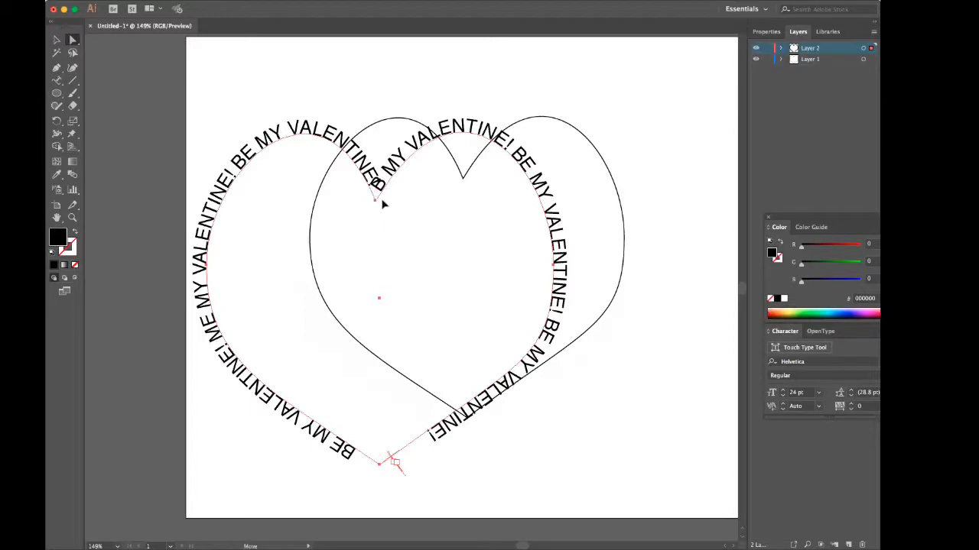
left_click_drag(380, 205, 406, 250)
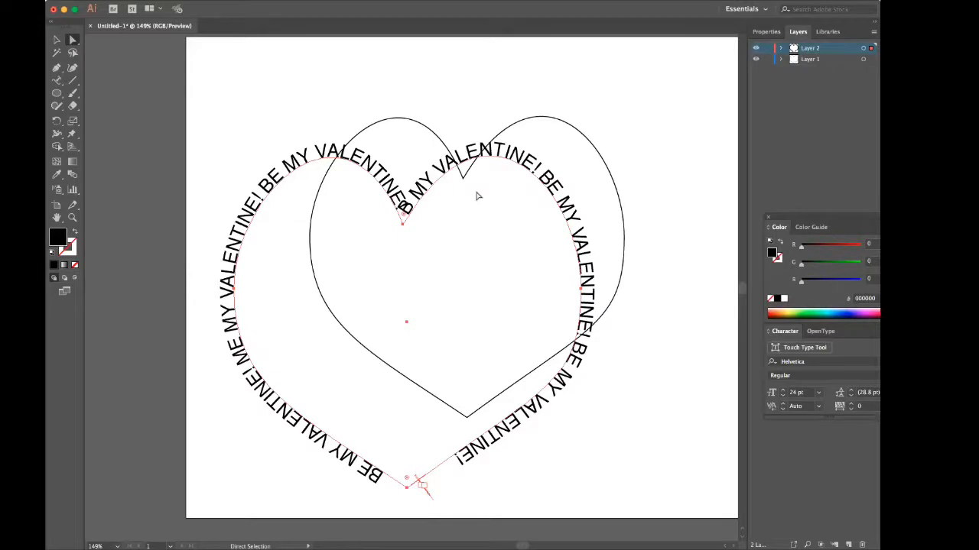
left_click(55, 42)
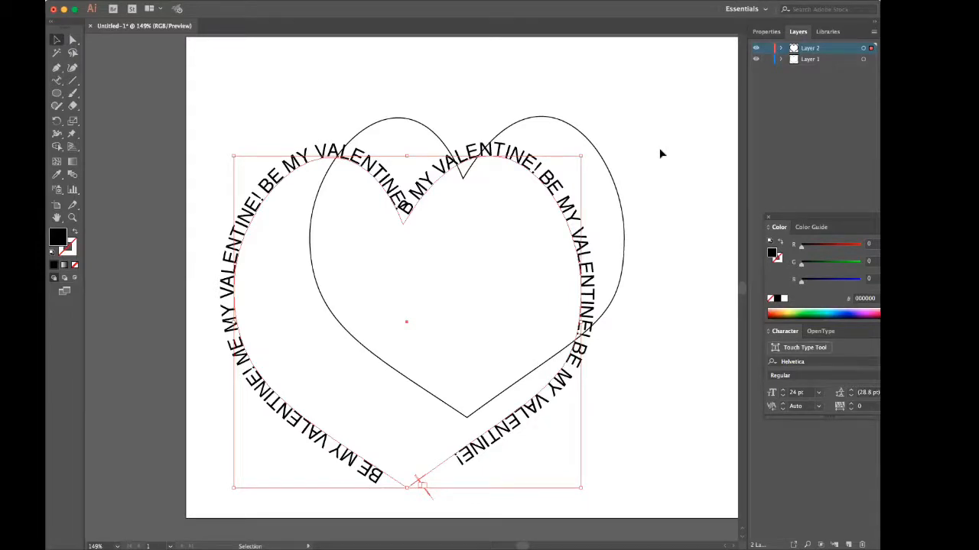
key("Delete")
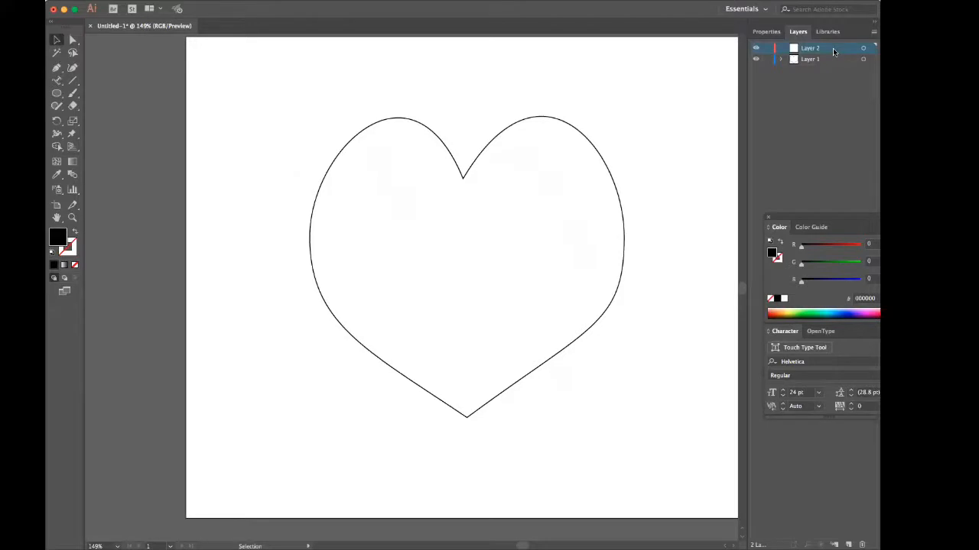
key("a")
key("v")
key("super+v")
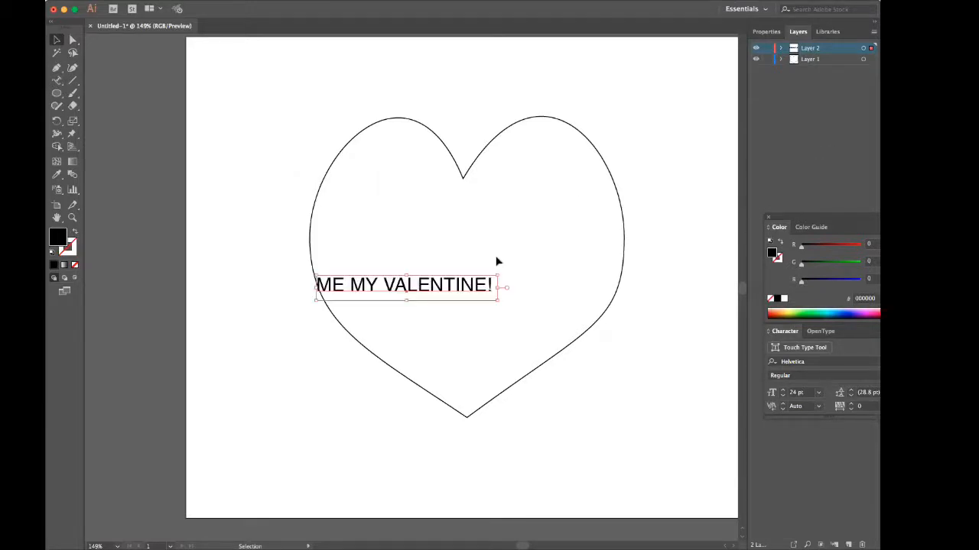
key("Delete")
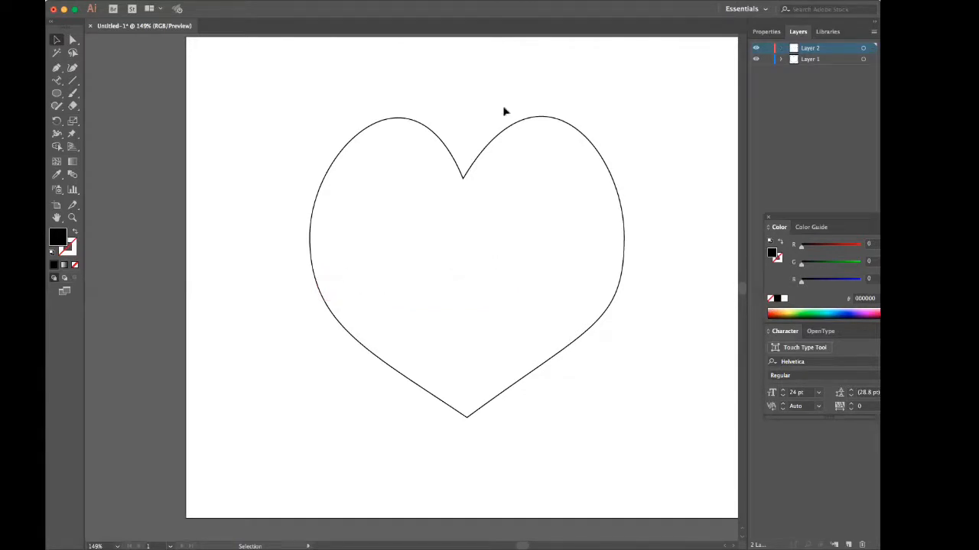
Copy the heart outline from Layer 1 and paste it onto Layer 2.
left_click(805, 60)
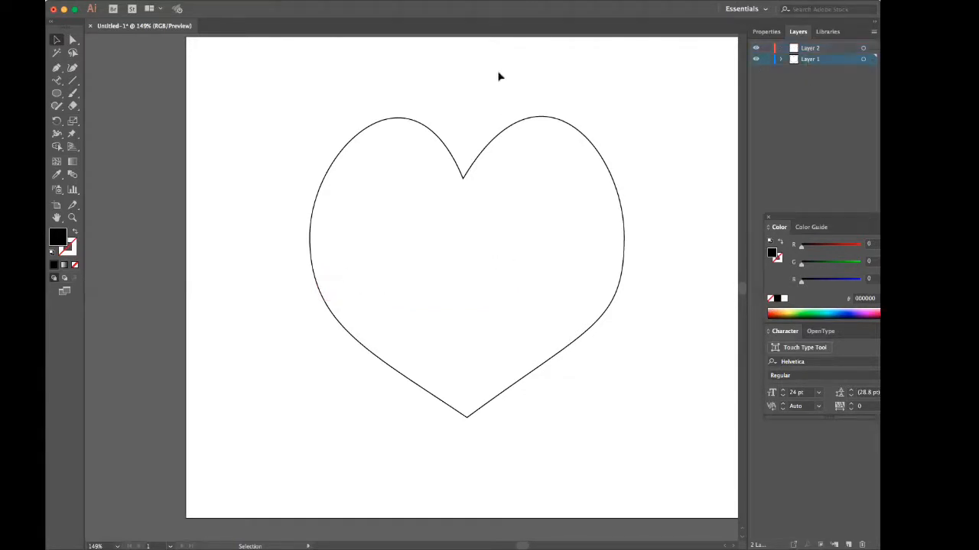
left_click(374, 128)
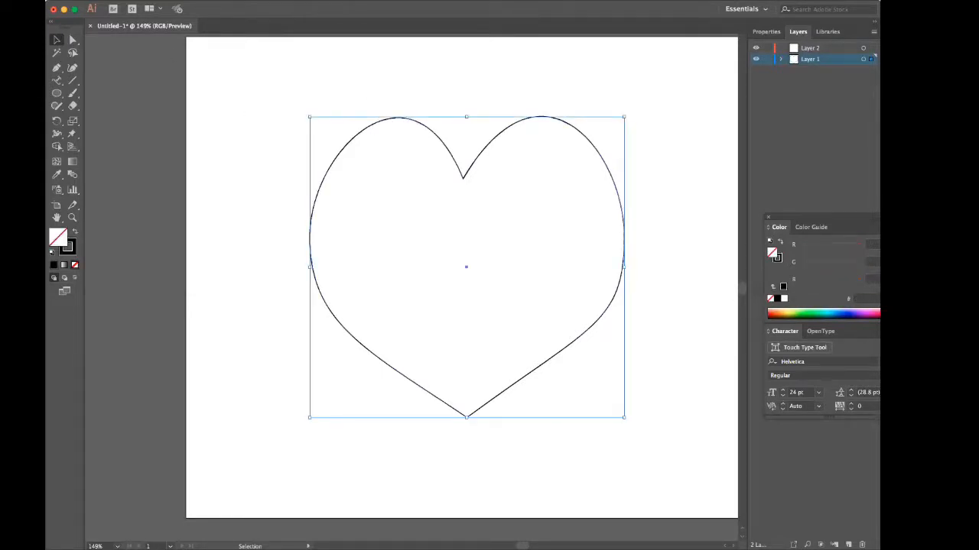
left_click(826, 48)
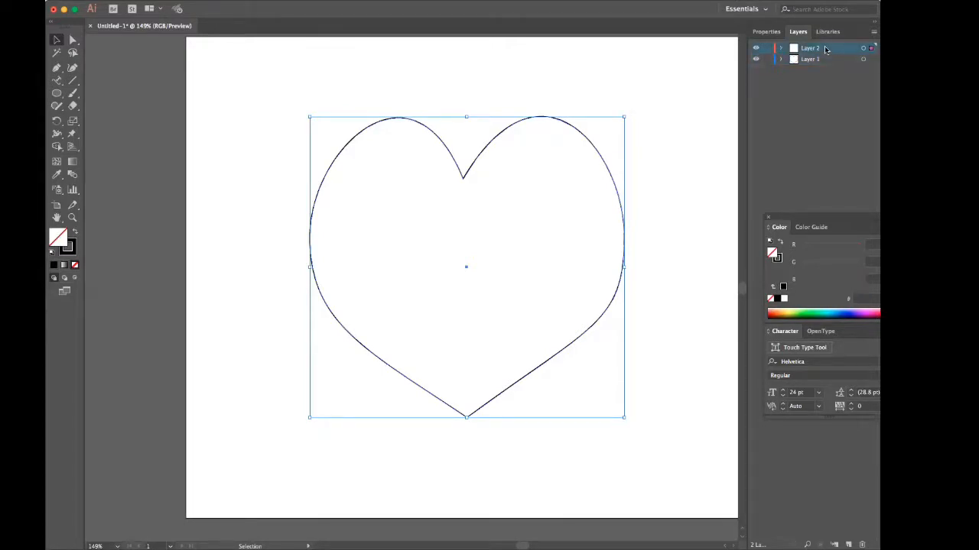
key("super+v")
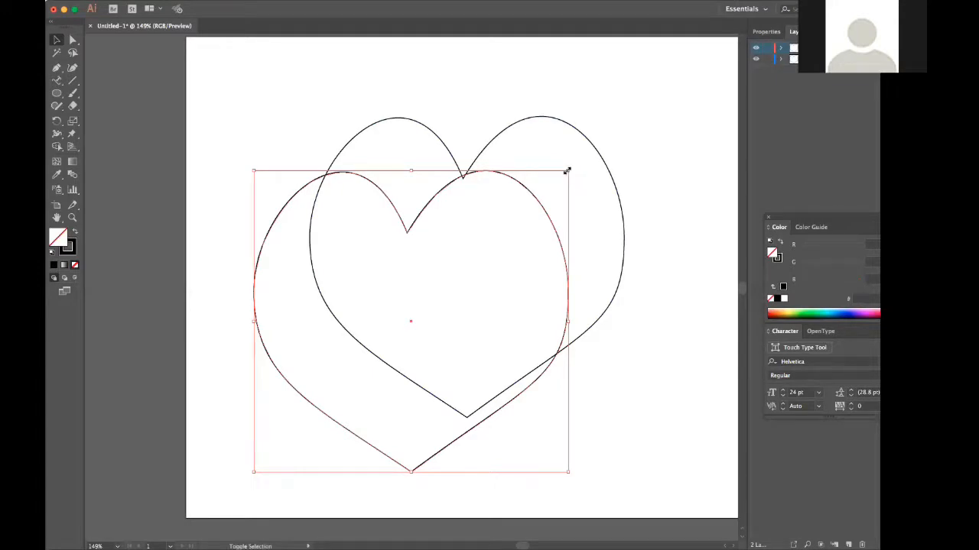
Enlarge the pasted heart and center it around the original so it forms an even outer border.
left_click_drag(566, 170, 639, 103)
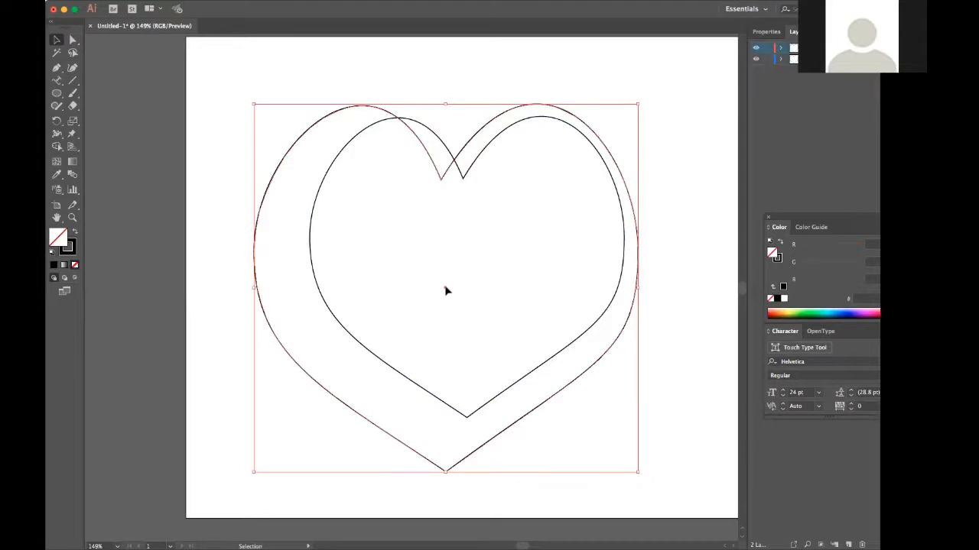
mouse_move(446, 288)
left_mouse_down()
mouse_move(465, 269)
mouse_move(454, 286)
mouse_move(448, 273)
left_mouse_up()
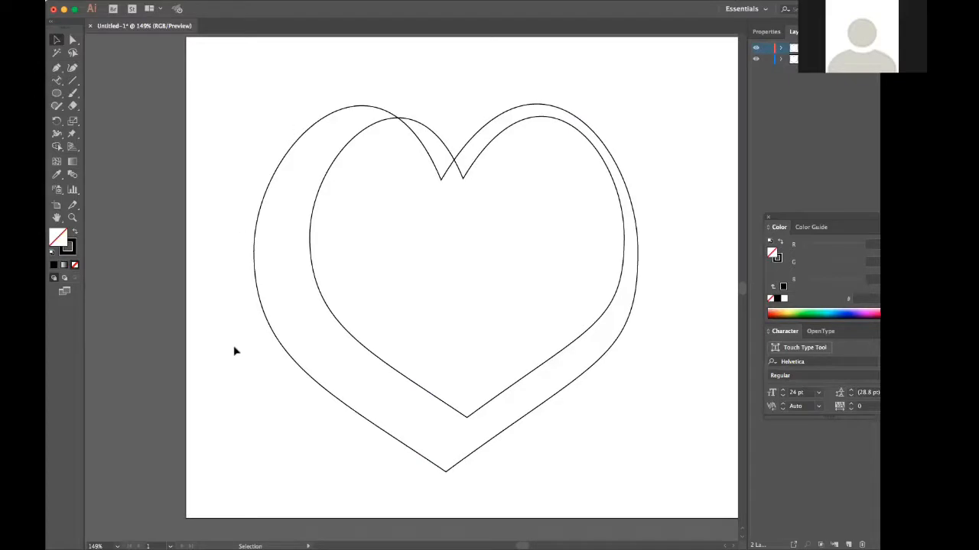
left_click(446, 471)
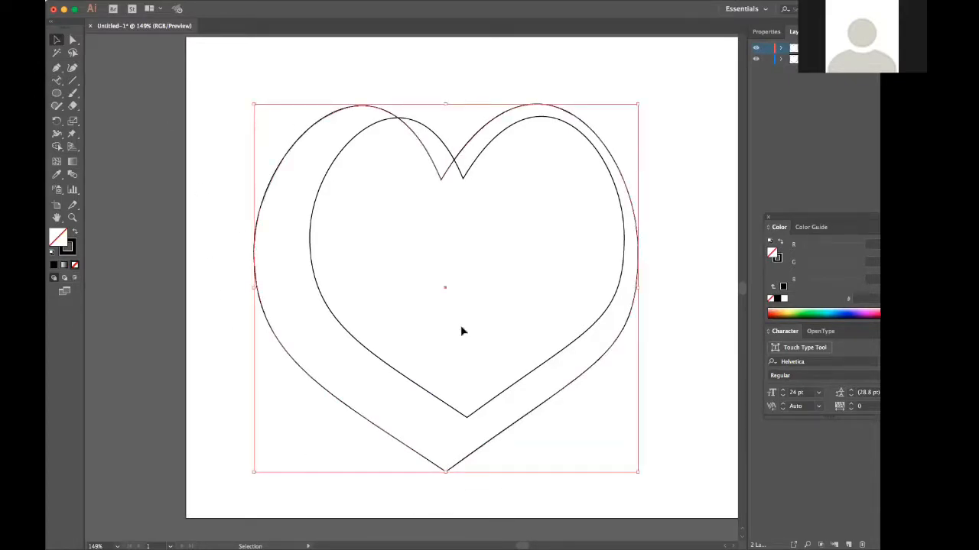
left_click_drag(445, 292, 469, 268)
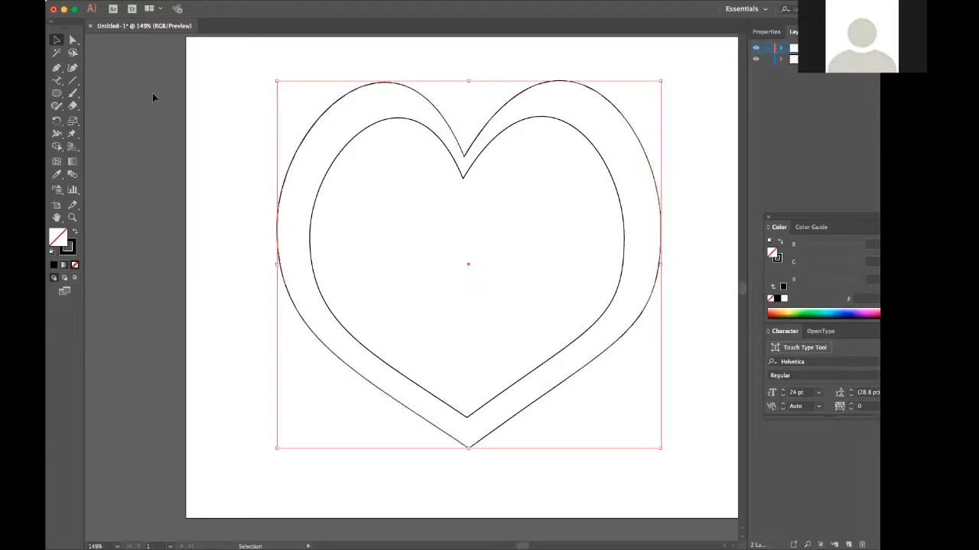
Enter "BE MY VALENTINE!" along the outer heart's path with the Type on a Path tool.
left_click(56, 81)
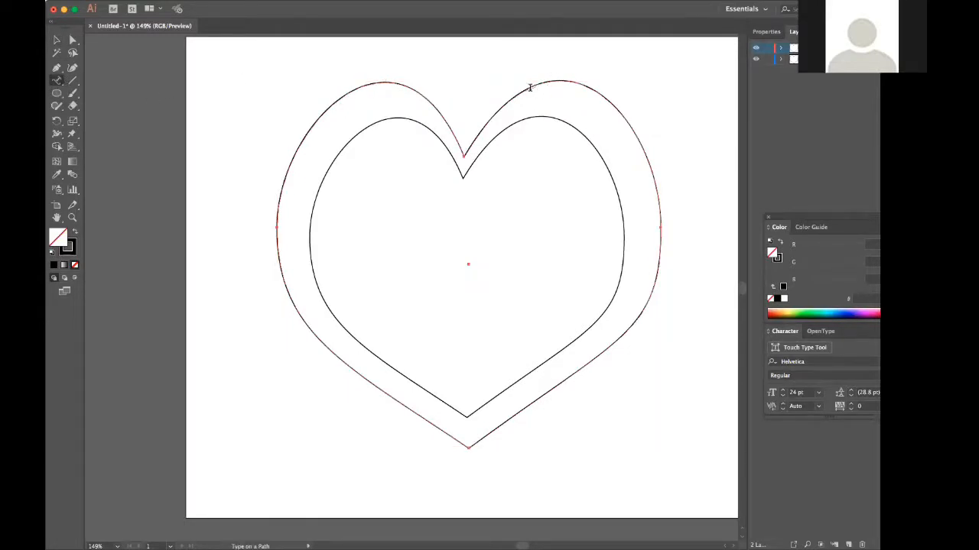
left_click(504, 104)
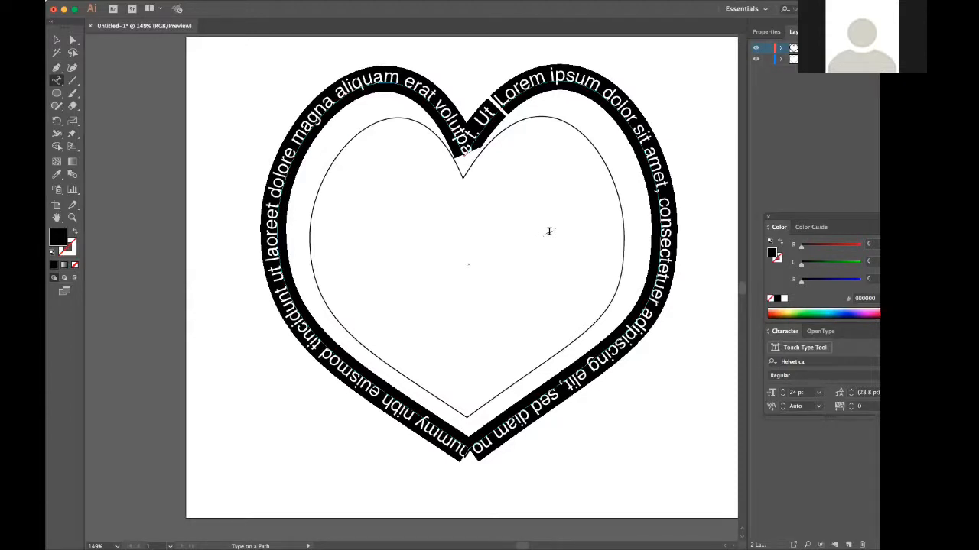
type("BE MY VA")
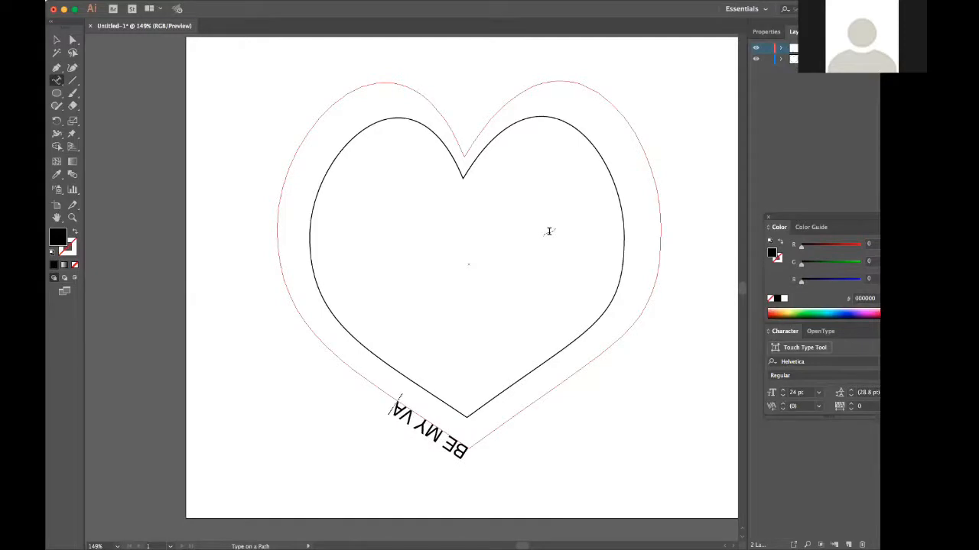
type("LENTI")
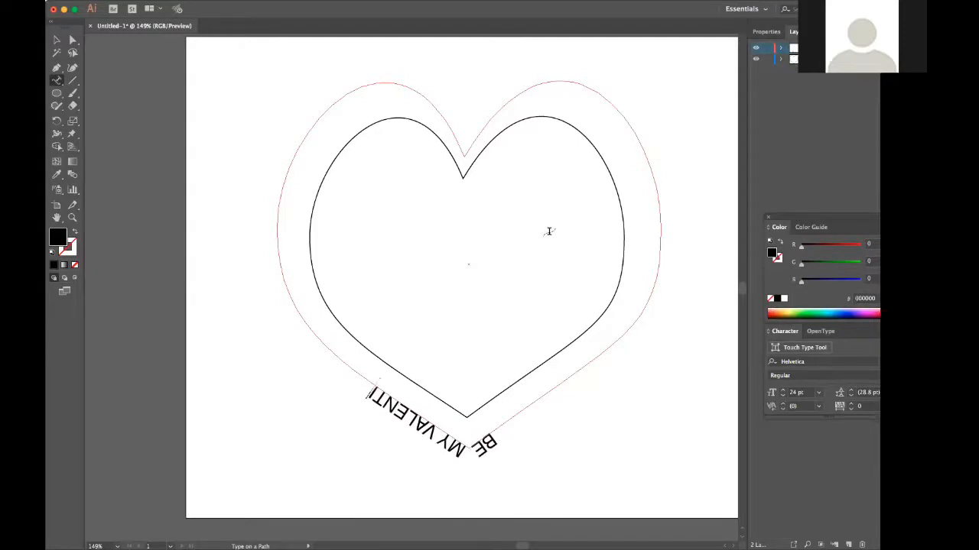
type("NE")
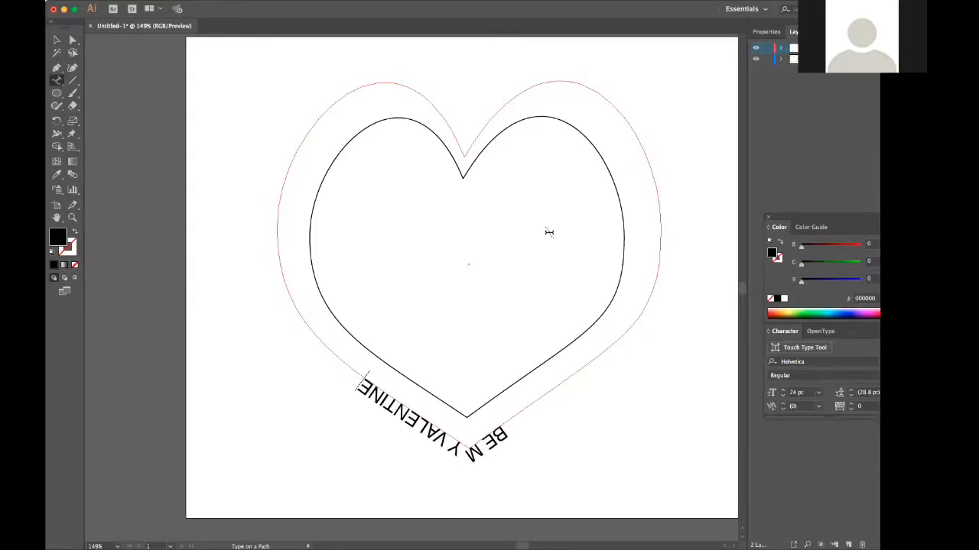
type("!")
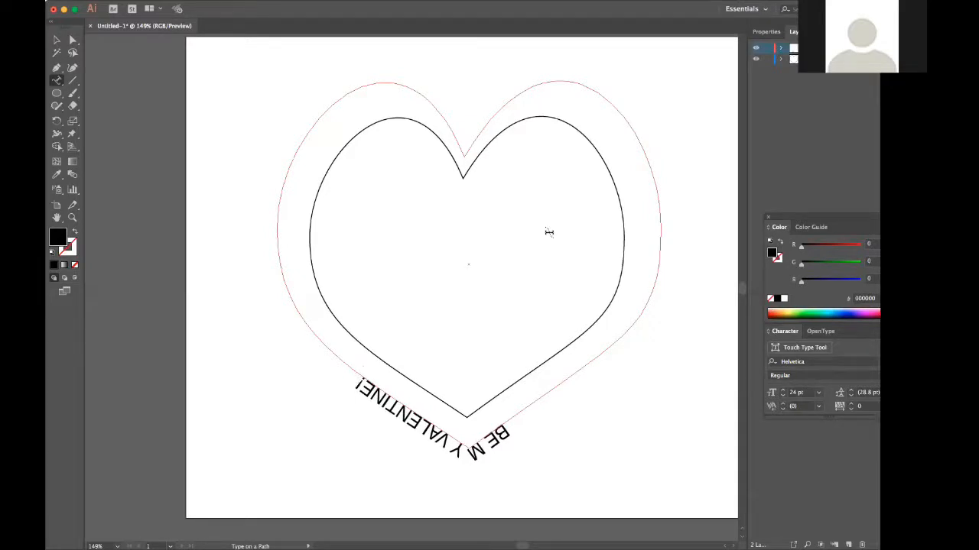
type(" C")
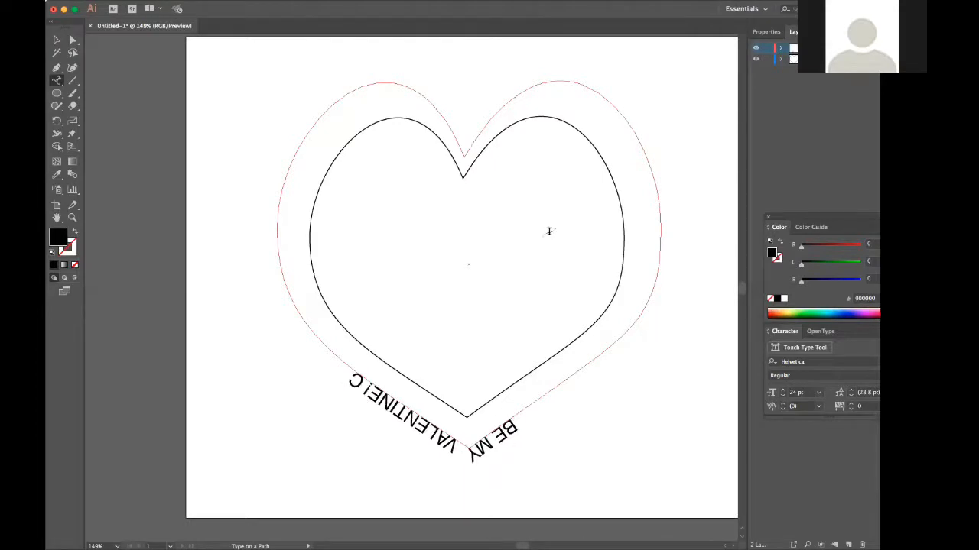
key("BackSpace")
key("BackSpace")
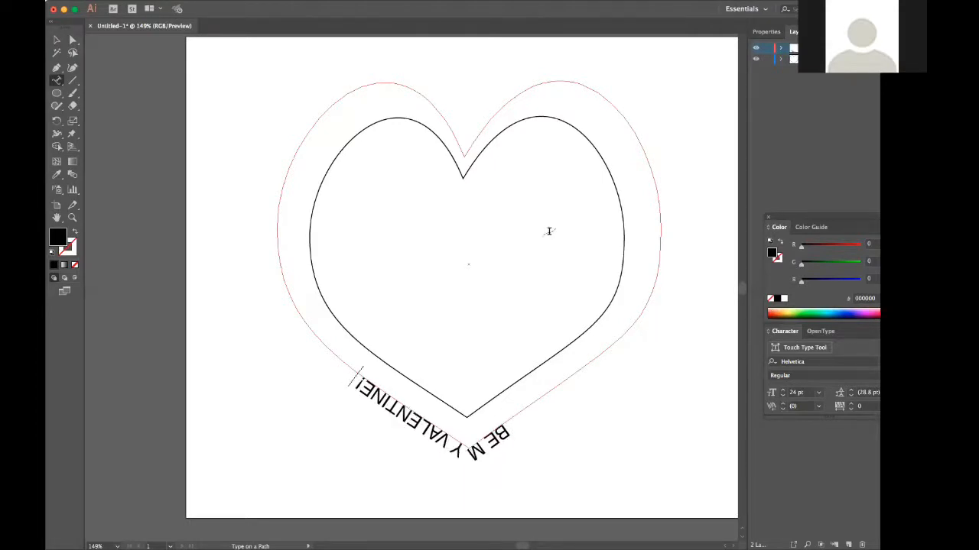
Copy the whole phrase and paste it repeatedly until six copies run around the outer heart's path.
key("super+a")
key("super+c")
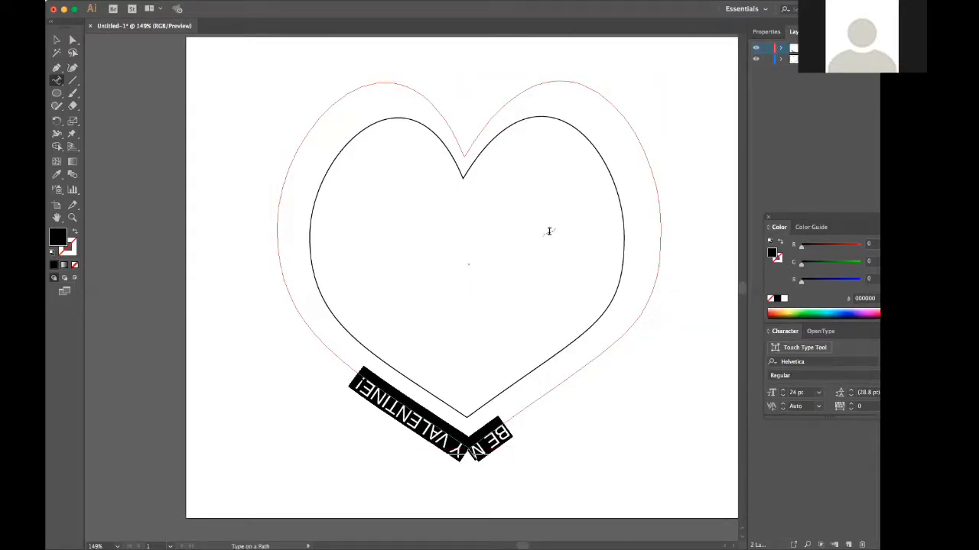
key("super")
key("super+v")
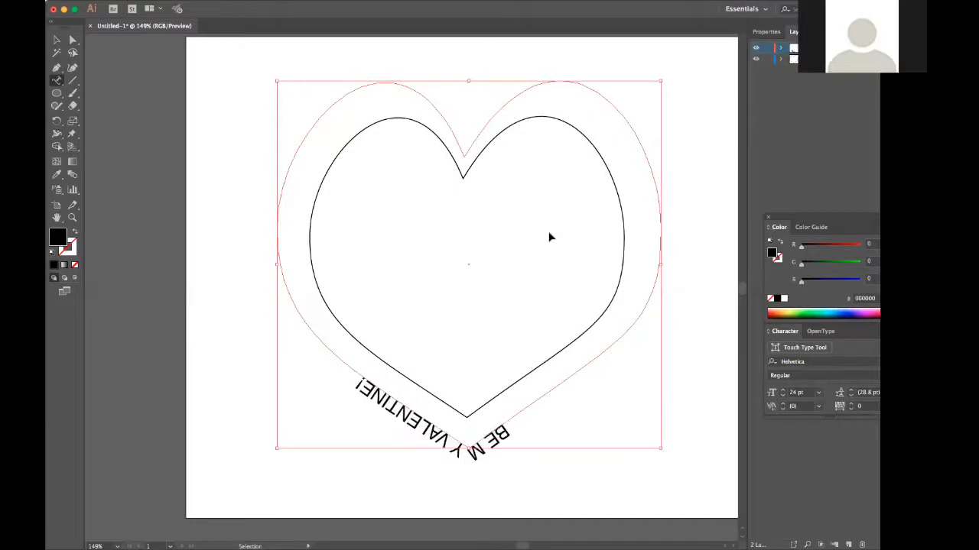
key("super+v")
key("super+v")
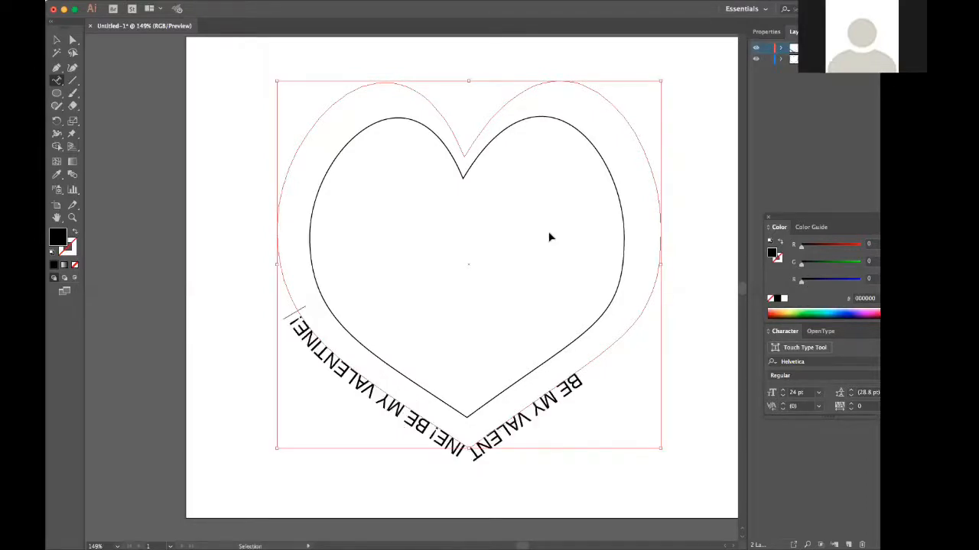
key("super+v")
key("super+v")
key("super+v")
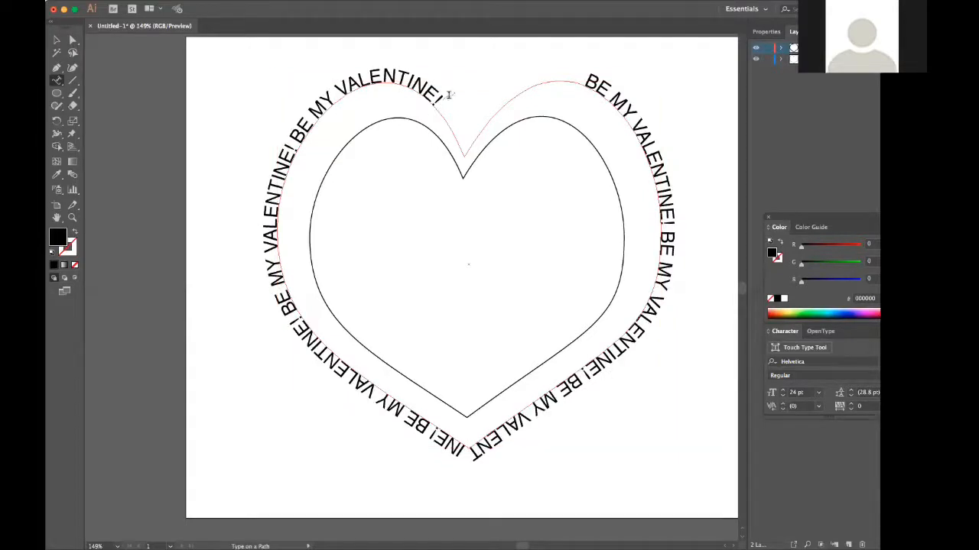
Slide the type along the outside of the path so the phrases break at the heart's bottom tip and frame the top notch.
left_click(74, 40)
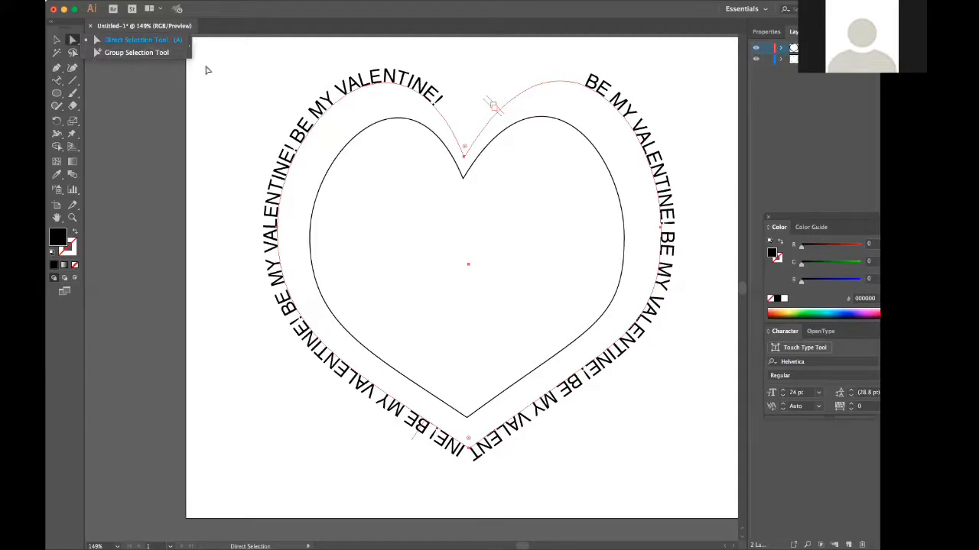
left_click(236, 67)
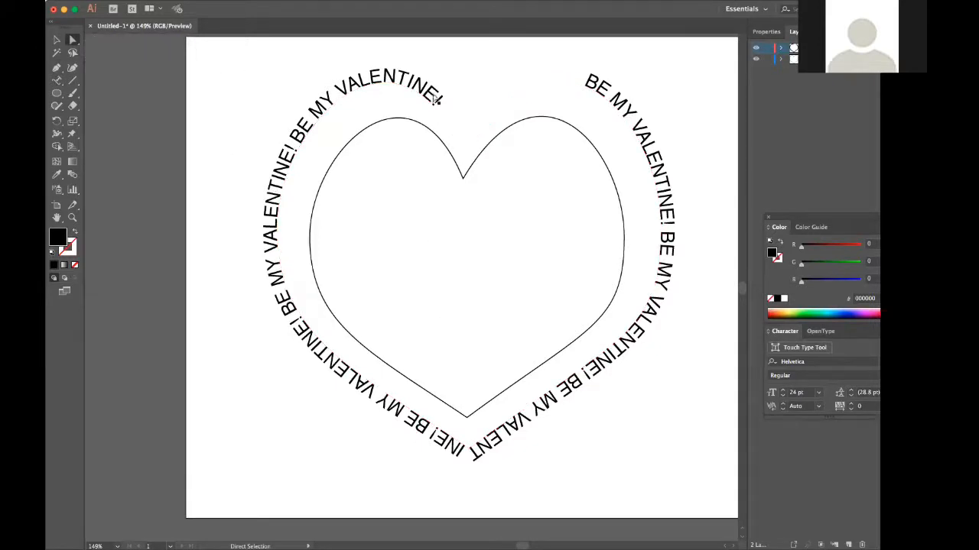
left_click(414, 89)
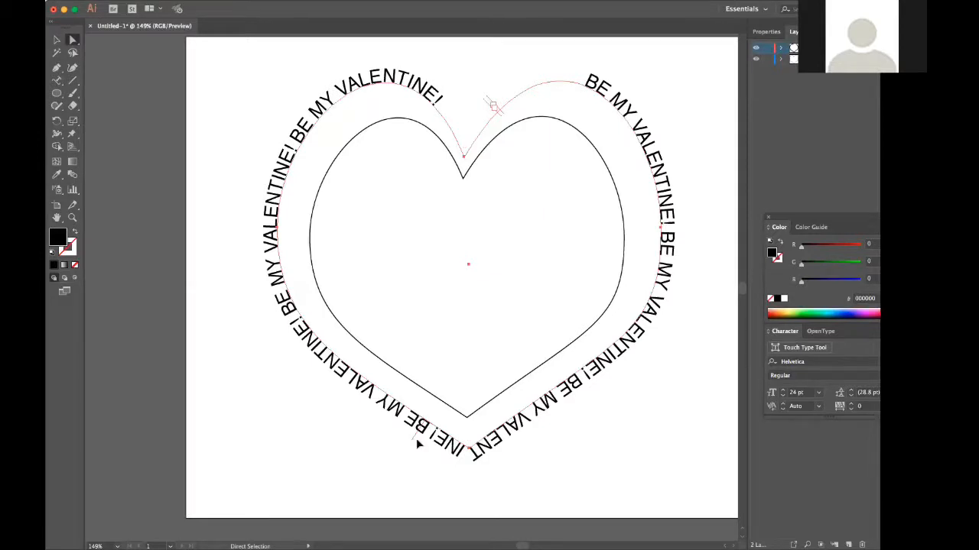
left_click_drag(417, 443, 477, 459)
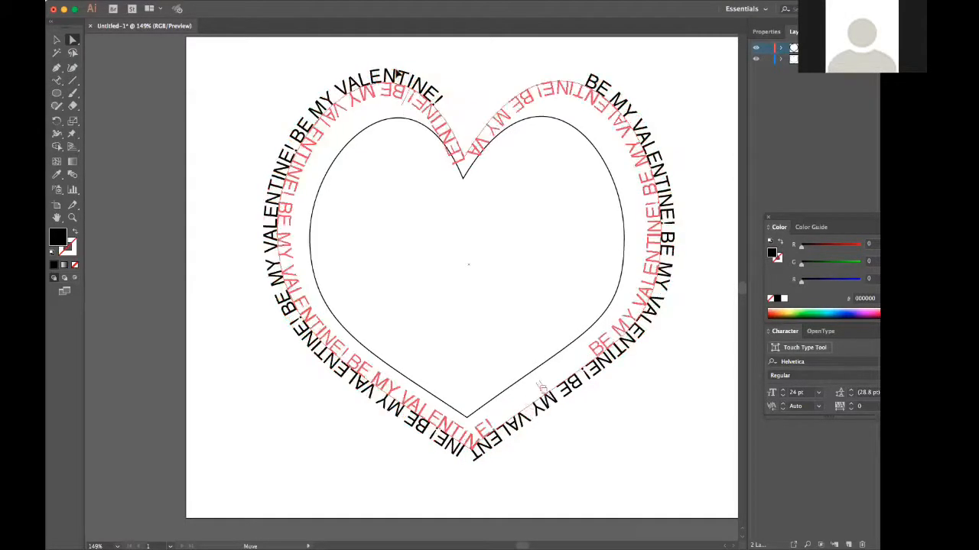
left_click_drag(294, 78, 416, 517)
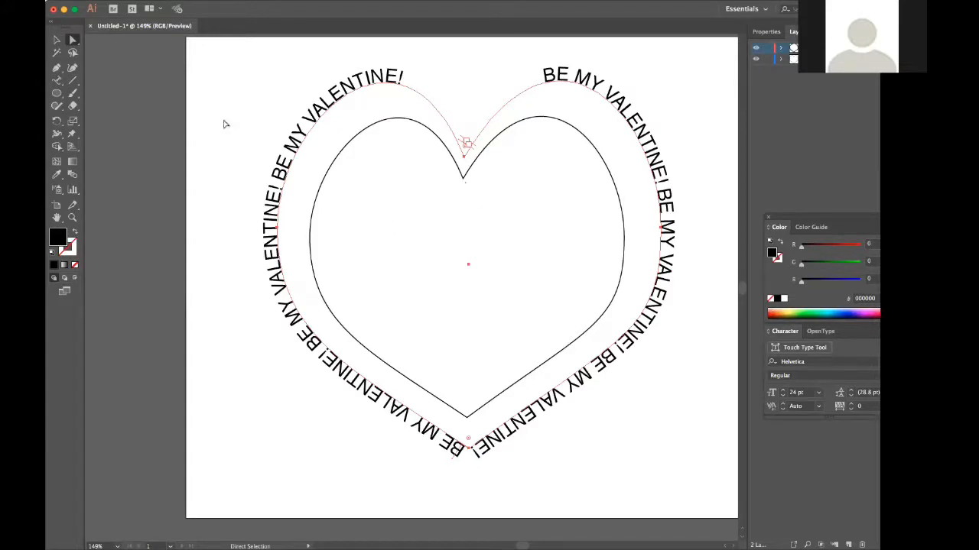
left_click(56, 39)
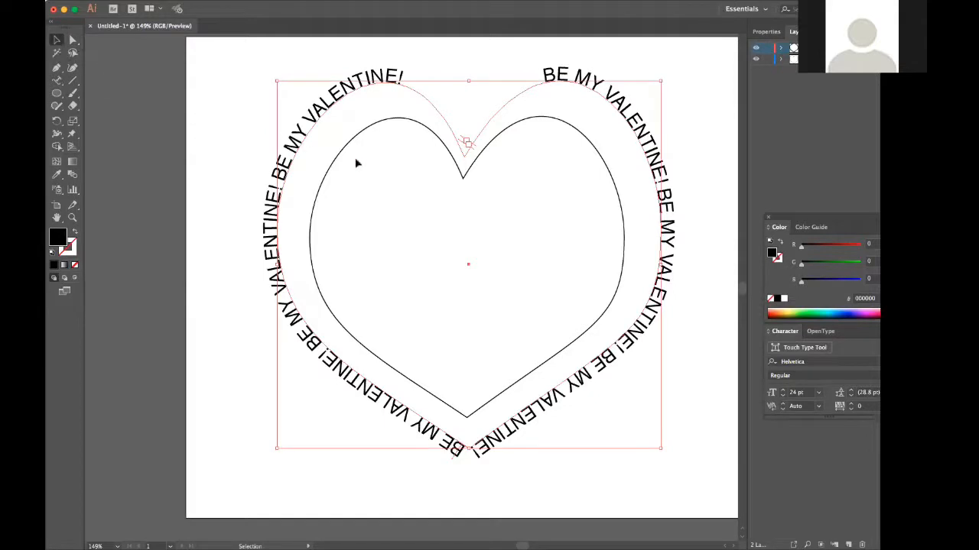
Swap the inner heart's black stroke to a fill and recolor the fill pink, FF00C6.
left_click(468, 176)
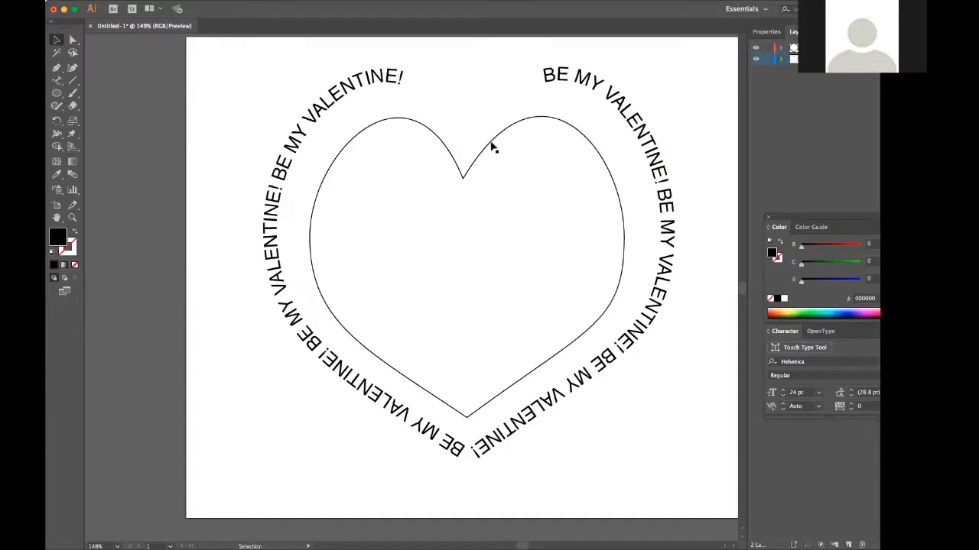
left_click(491, 144)
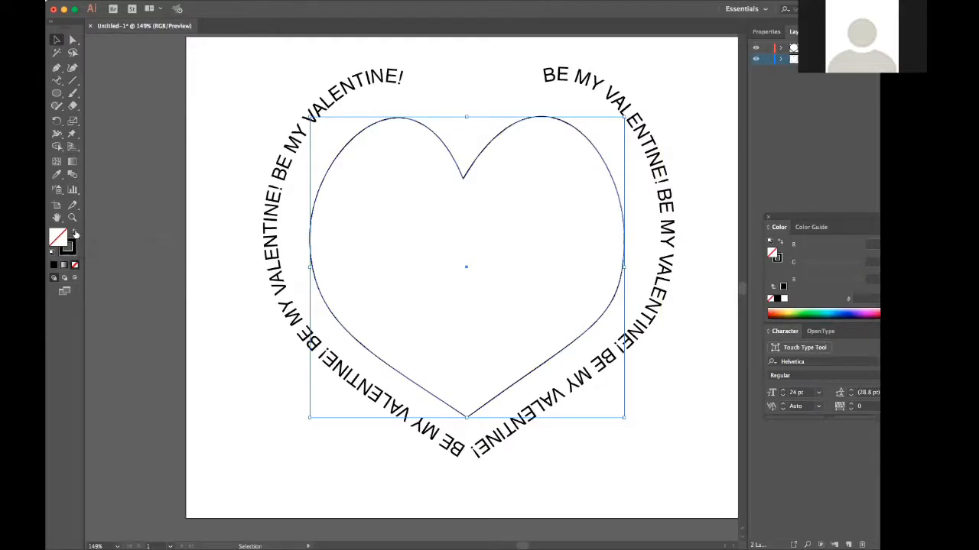
left_click(74, 234)
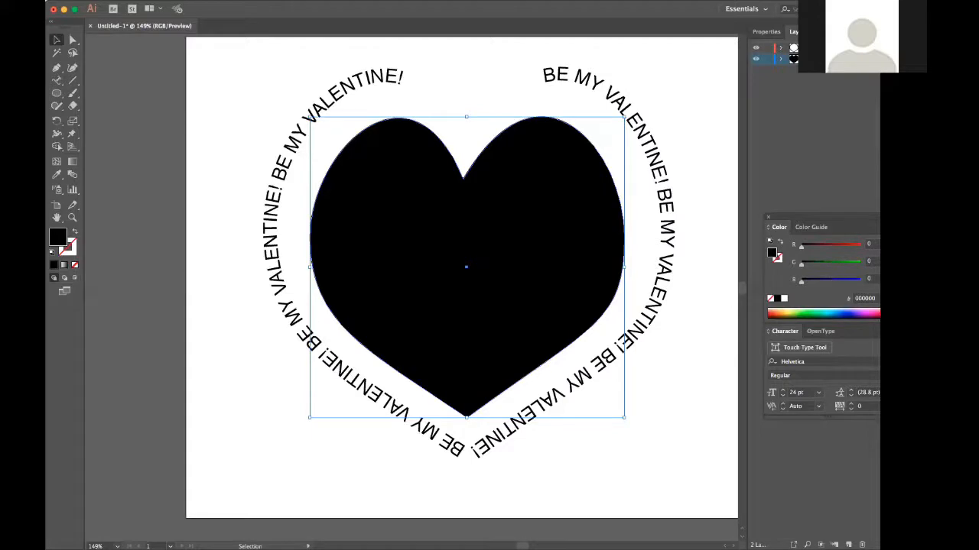
left_click(872, 313)
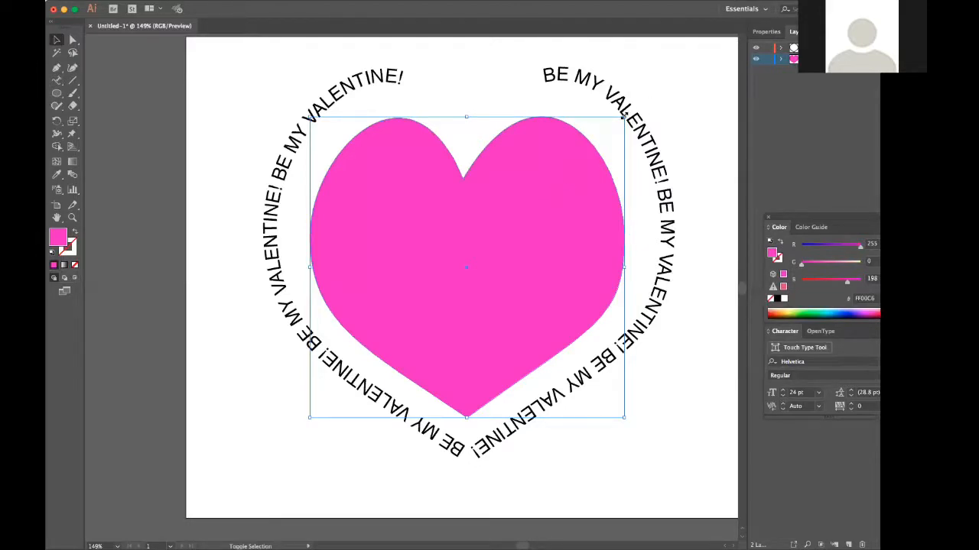
Enlarge the pink heart proportionally and center it inside the ring of type, leaving an even white gap.
left_click_drag(623, 116, 651, 91)
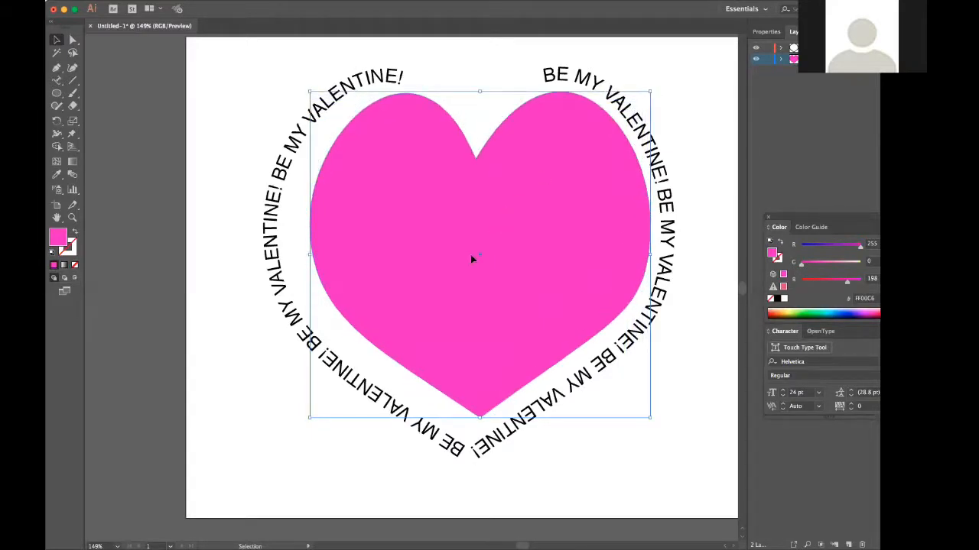
left_click_drag(471, 257, 469, 259)
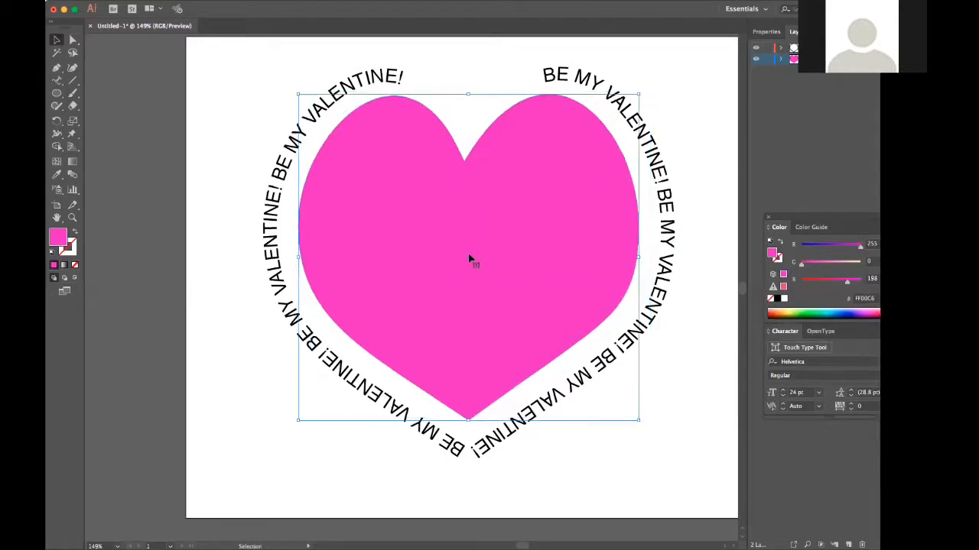
left_click(685, 65)
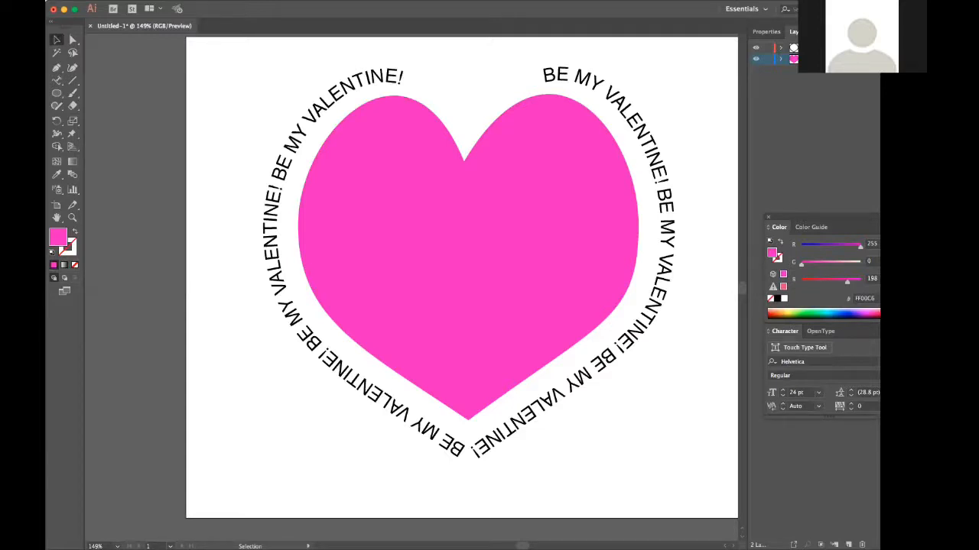
Select all the "BE MY VALENTINE!" text on the path and recolor it blue, 00B7D0.
left_click(818, 47)
left_click(565, 82)
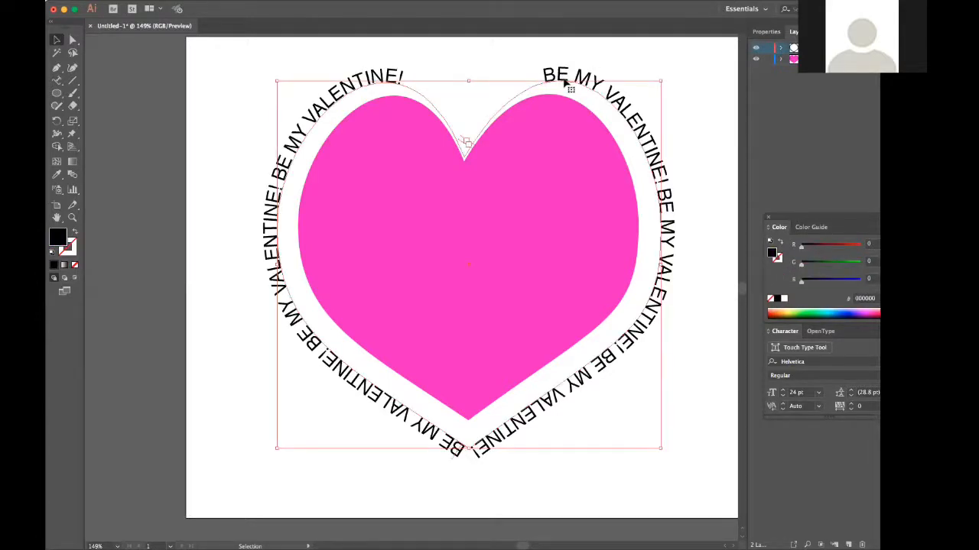
key("a")
key("v")
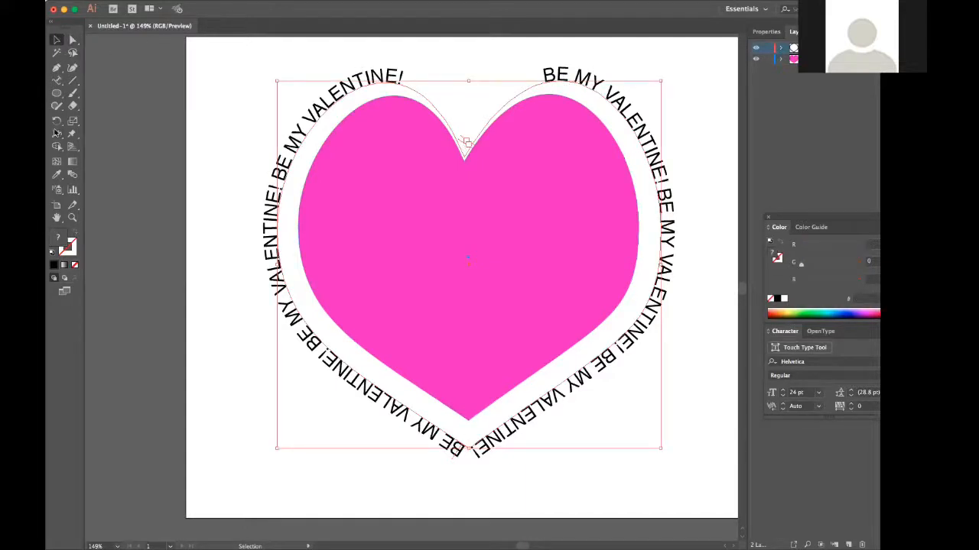
left_click(59, 82)
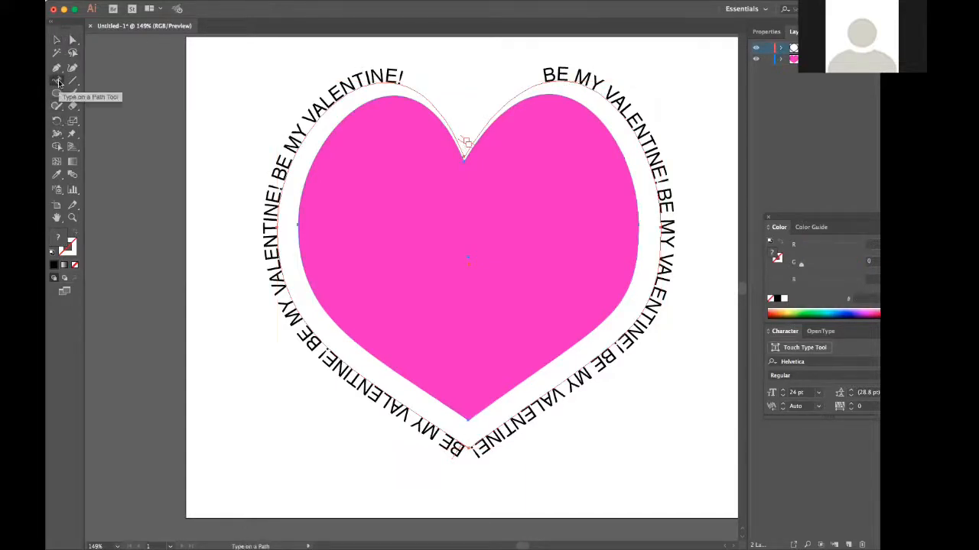
left_click(390, 77)
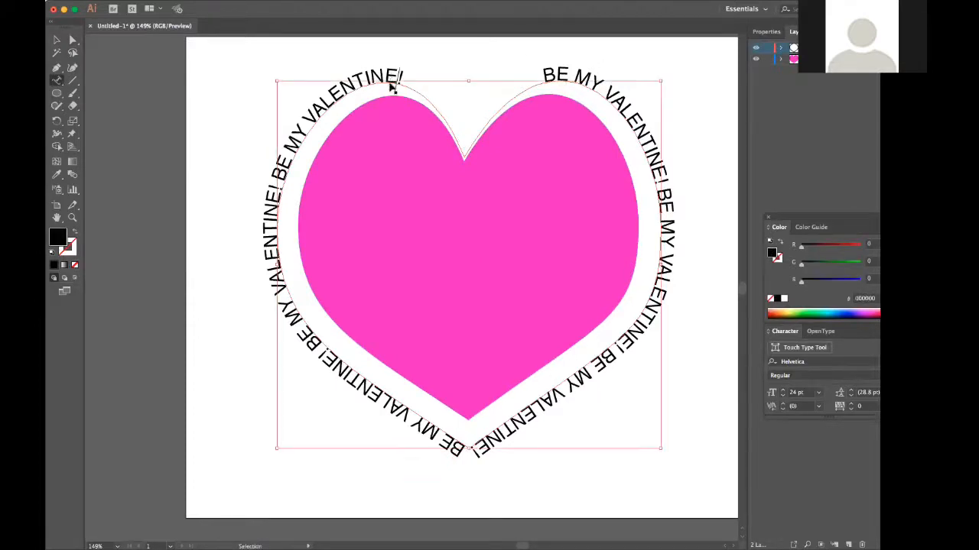
key("super+a")
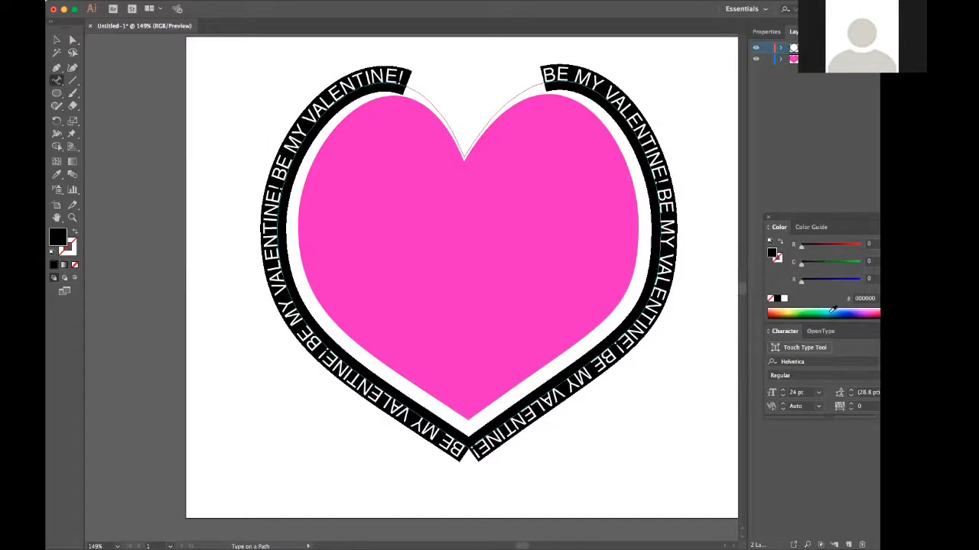
left_click(831, 310)
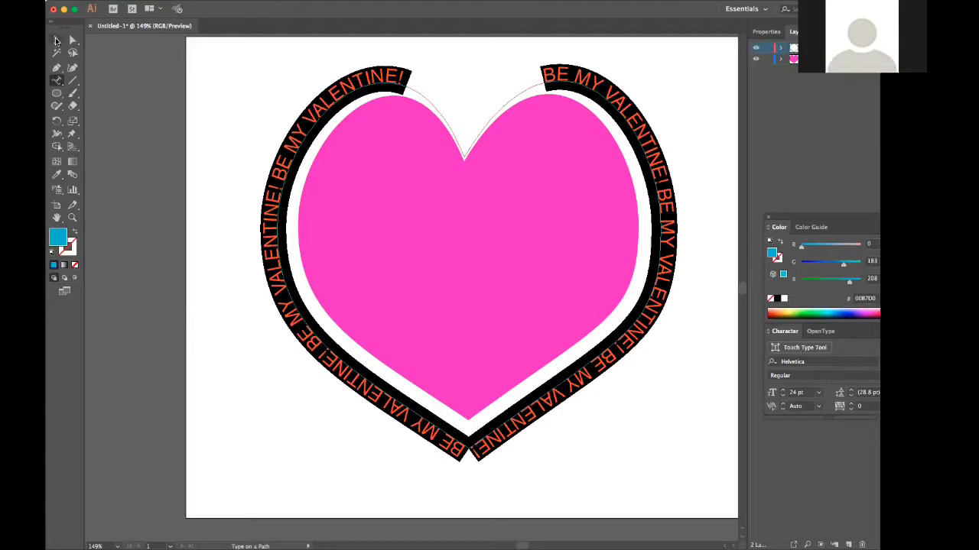
left_click(56, 41)
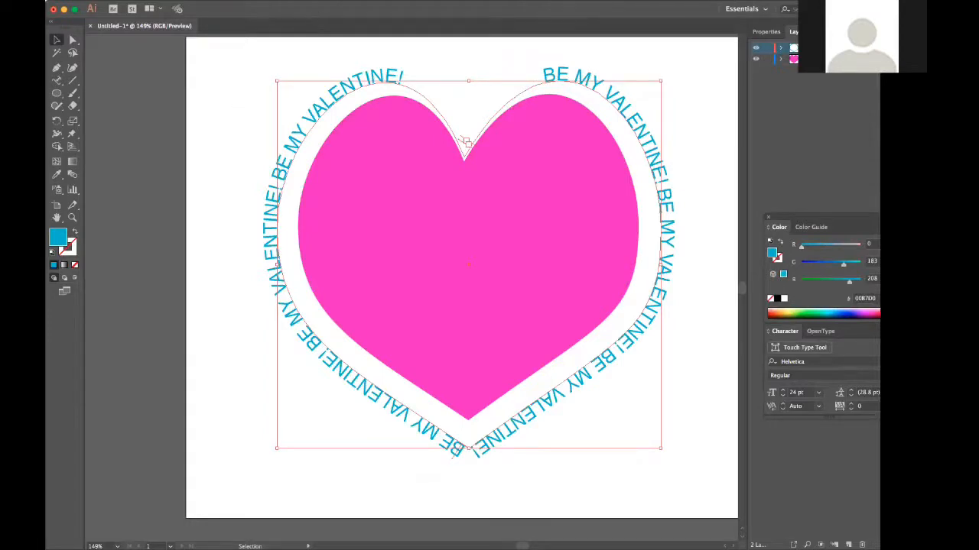
Zoom the view out to 100% and in by stages to 300% to examine the heart and its type border.
left_click(299, 0)
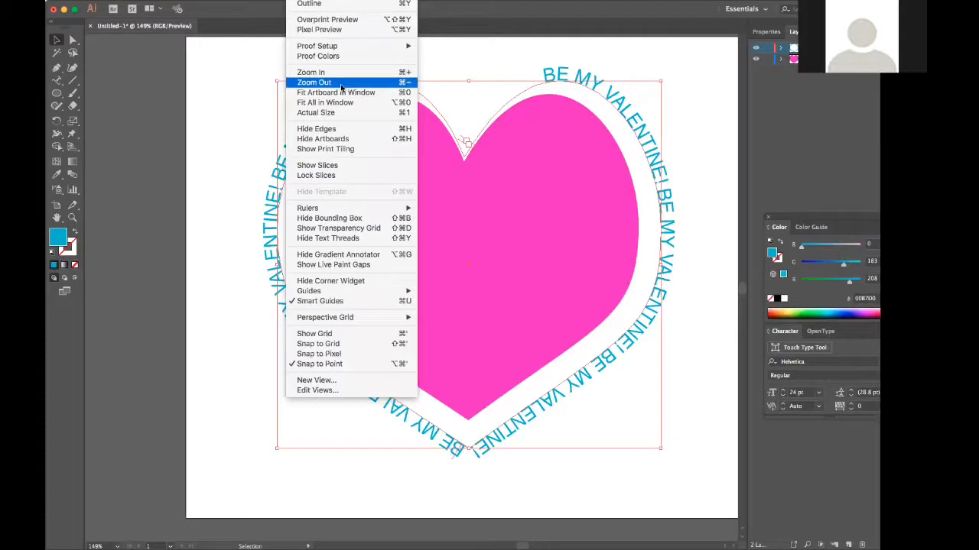
left_click(341, 83)
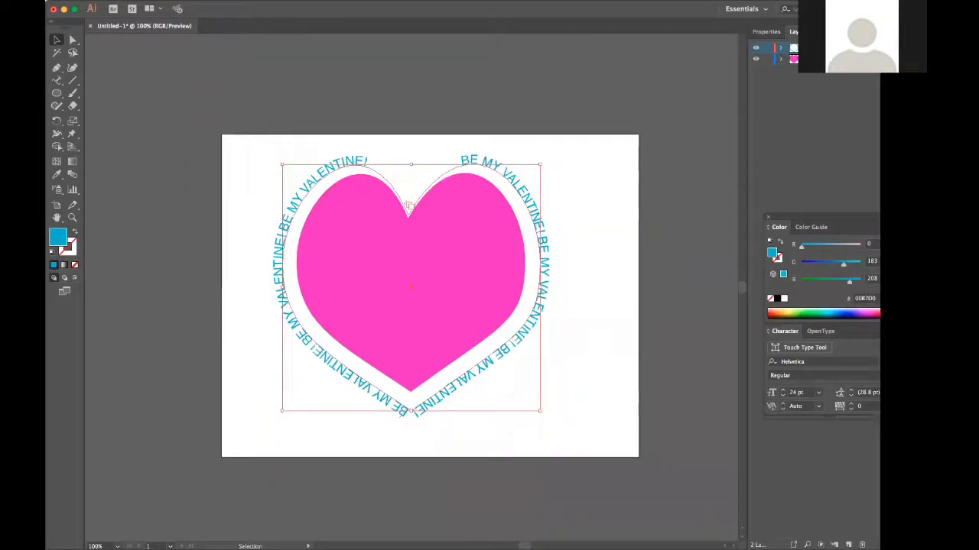
left_click(299, 0)
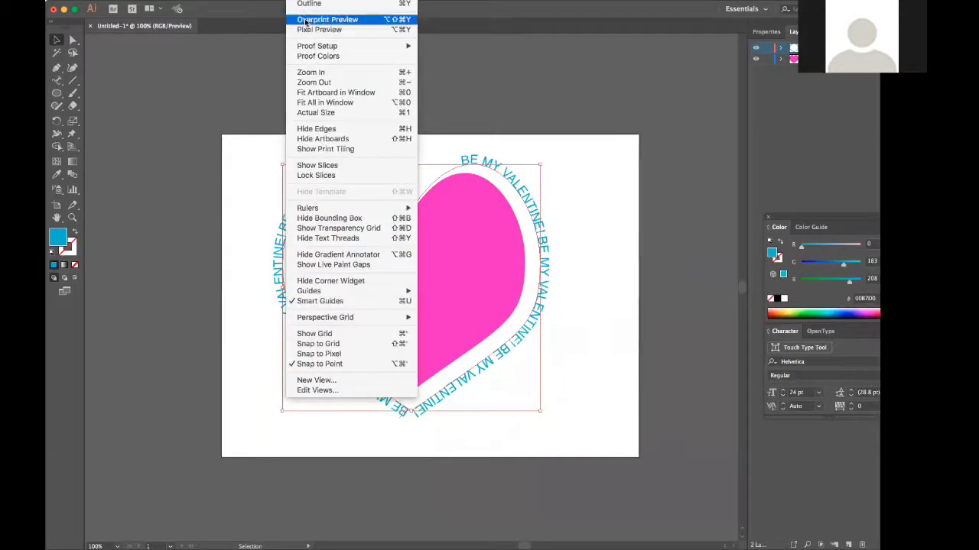
left_click(312, 77)
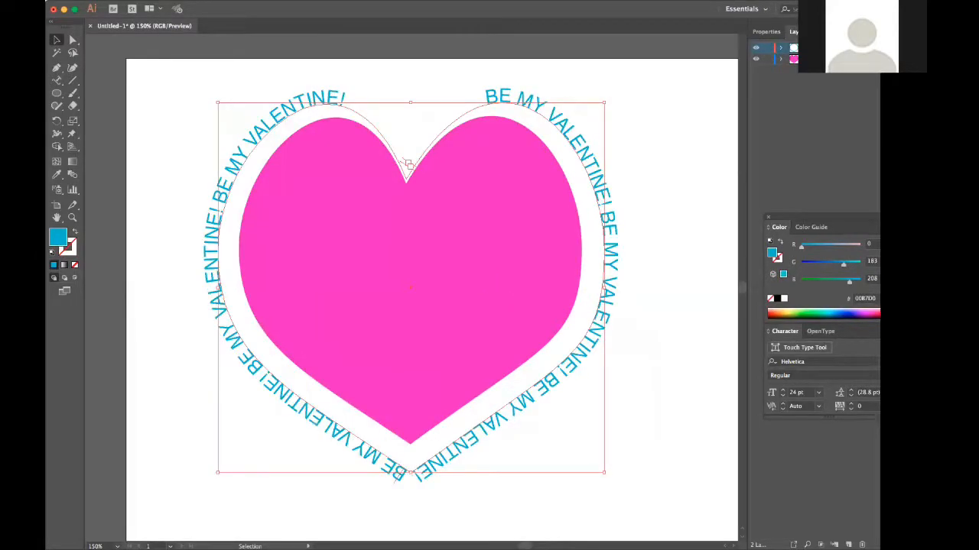
left_click(299, 0)
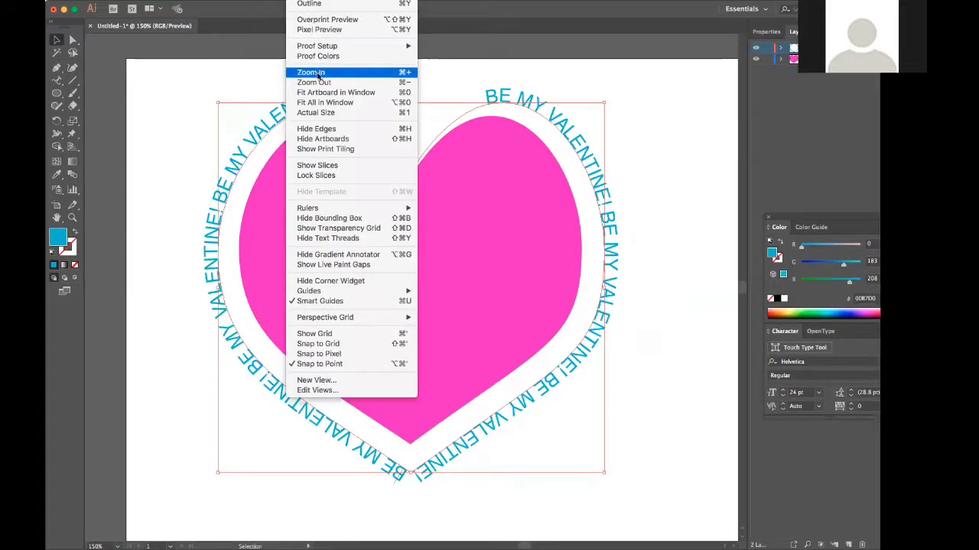
left_click(318, 77)
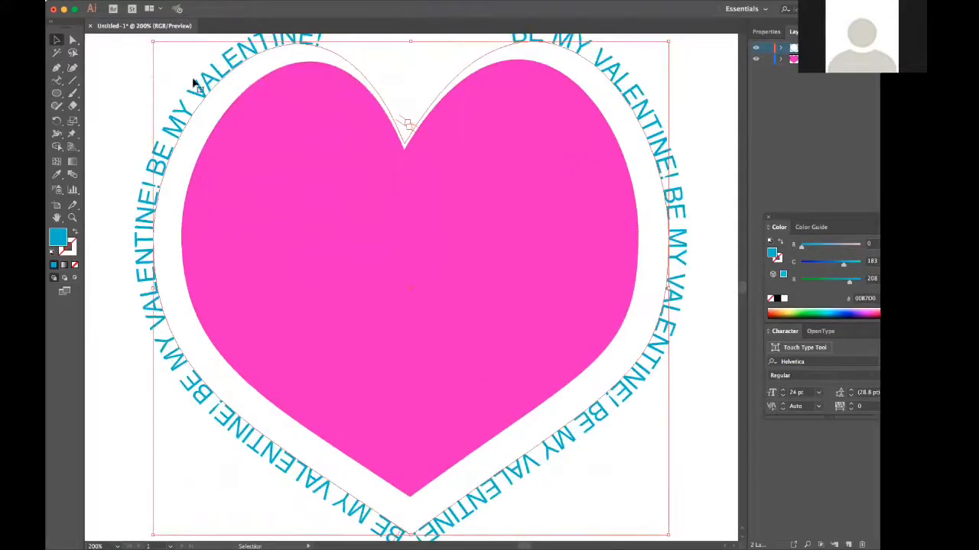
left_click(126, 39)
left_click(214, 70)
left_click(296, 0)
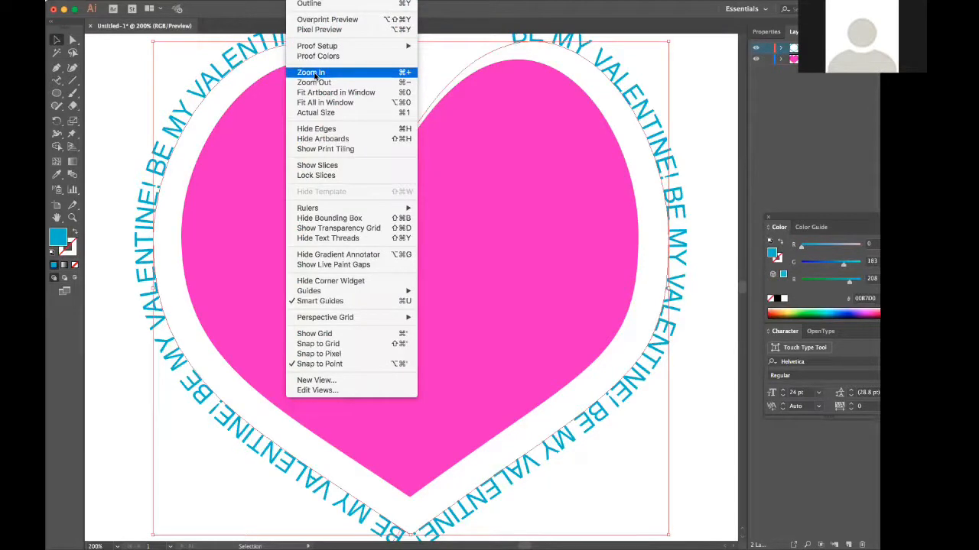
left_click(314, 74)
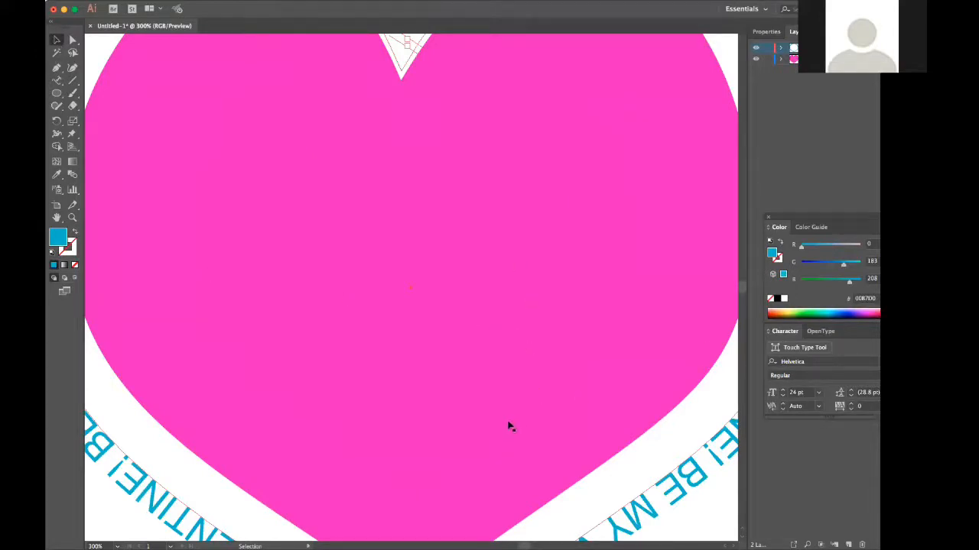
Shift the pink heart upward out of the type ring and fit the whole artboard in view.
left_click_drag(515, 226, 528, 16)
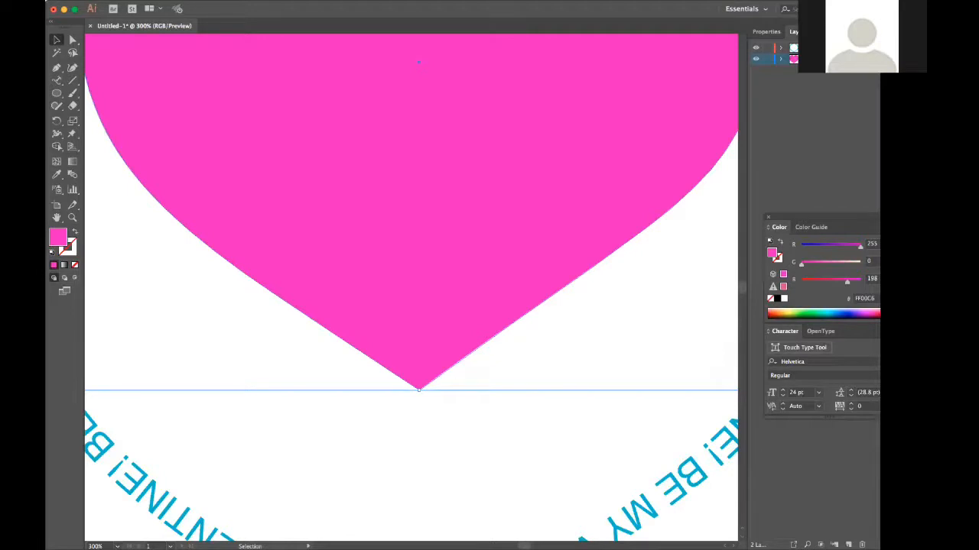
left_click(299, 0)
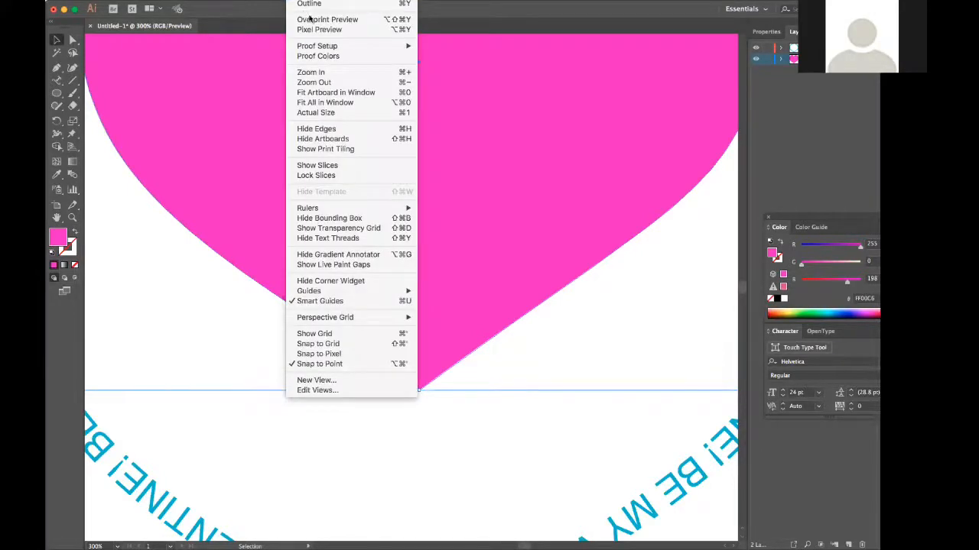
left_click(337, 101)
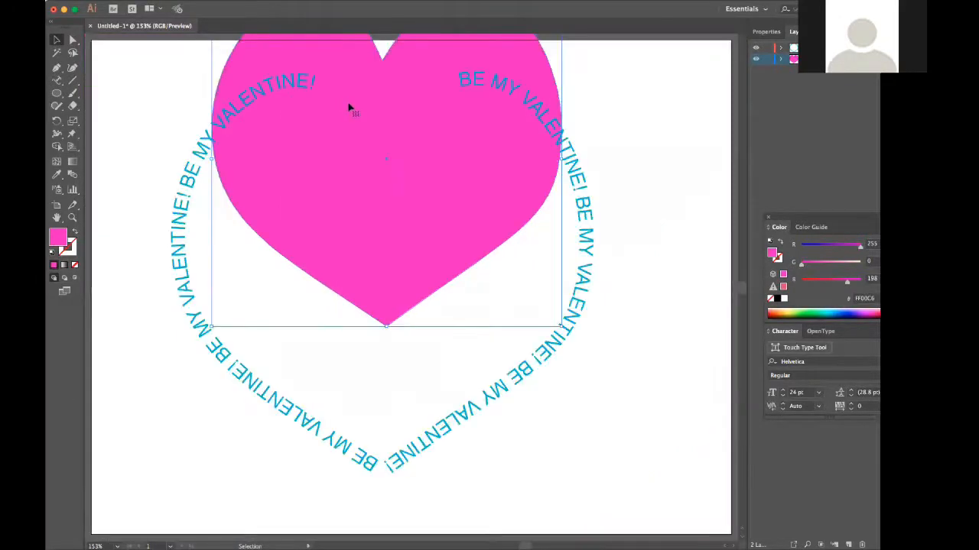